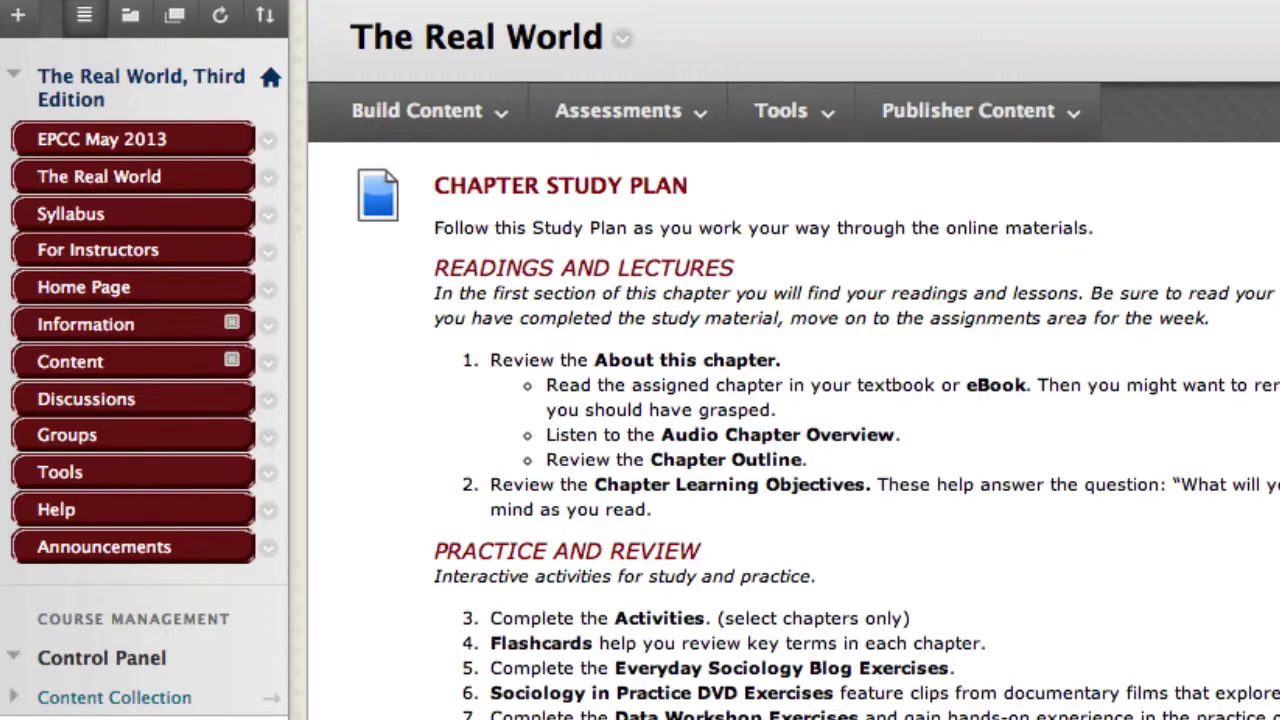
# - Open the Chapter 1 Random test in preview mode, showing attempt 2 of 2 and Question 1
pyautogui.click(500, 108)
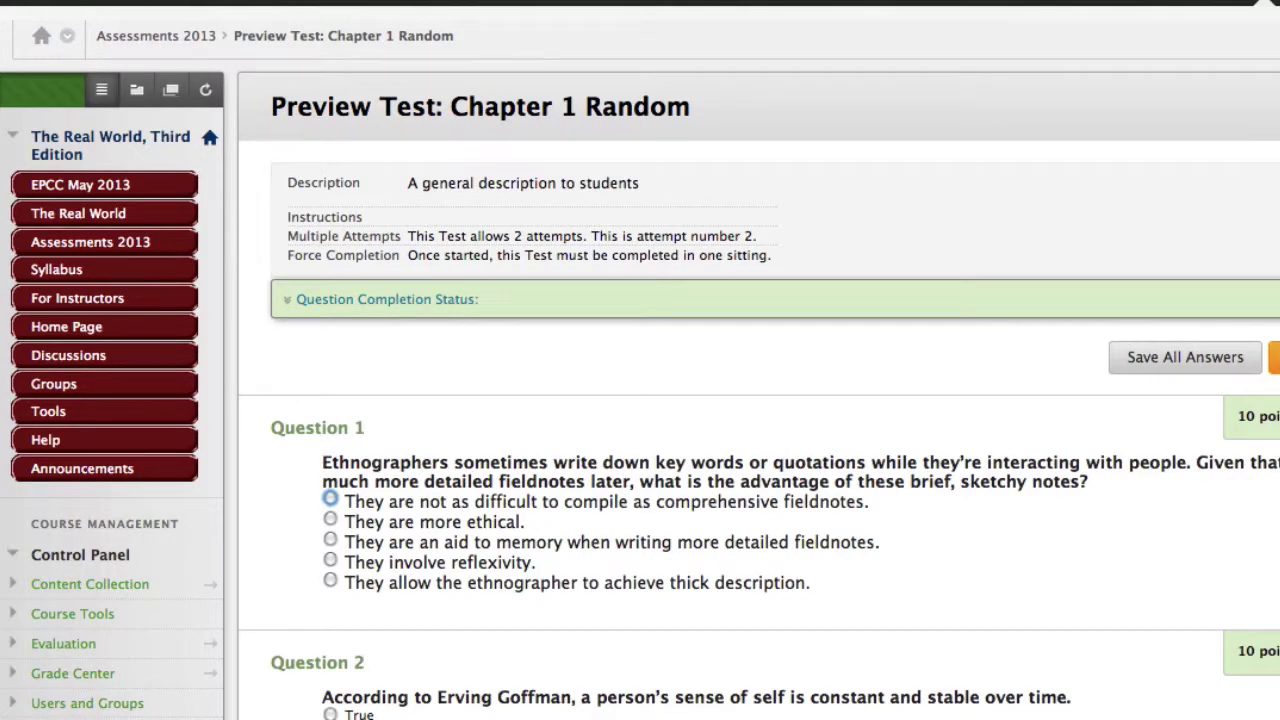
# - Scroll through the preview down to Question 50 and back up
pyautogui.scroll(-20, 760, 400)
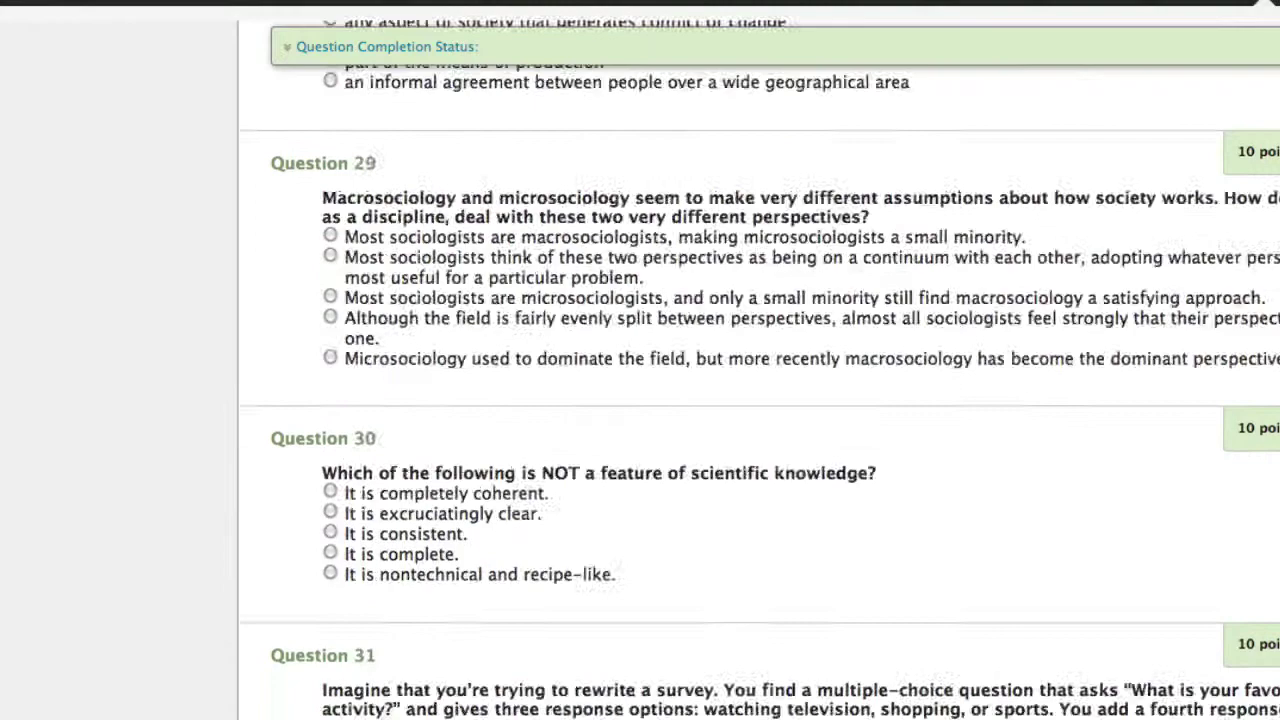
pyautogui.scroll(20, 760, 400)
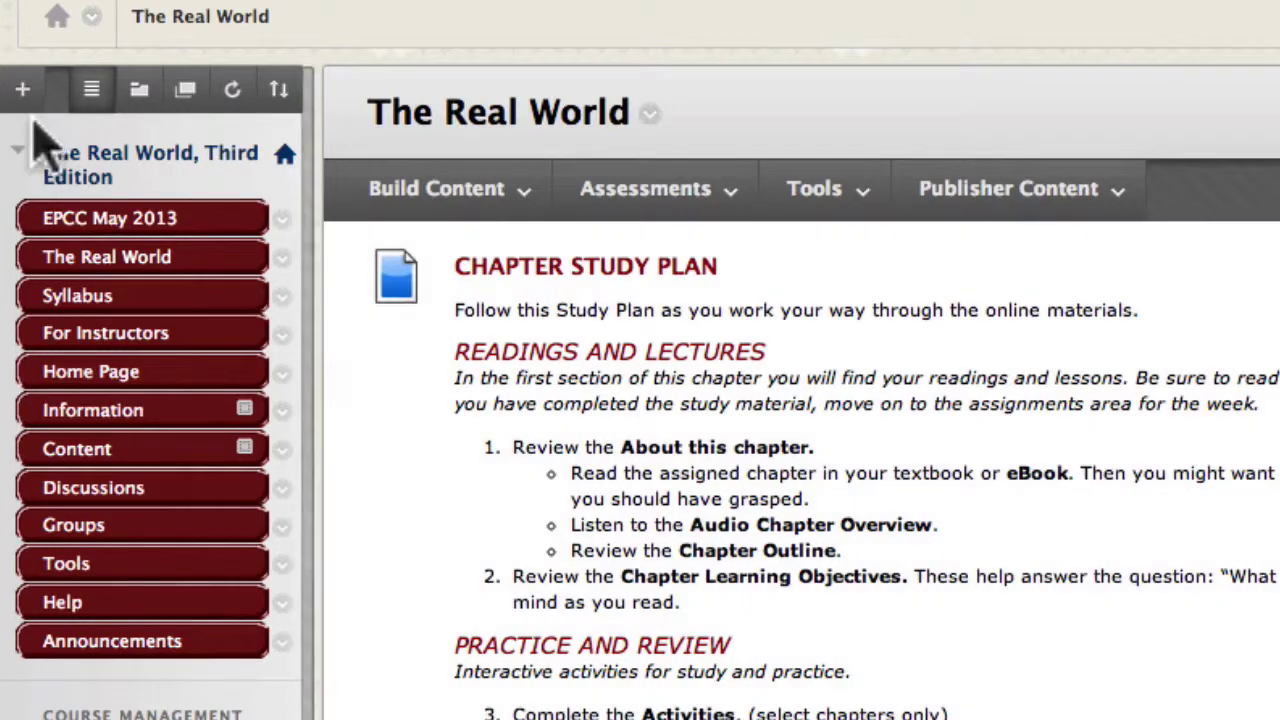
# - Add an 'Assessments 2013' content area available to users, placed just below The Real World
pyautogui.click(24, 92)
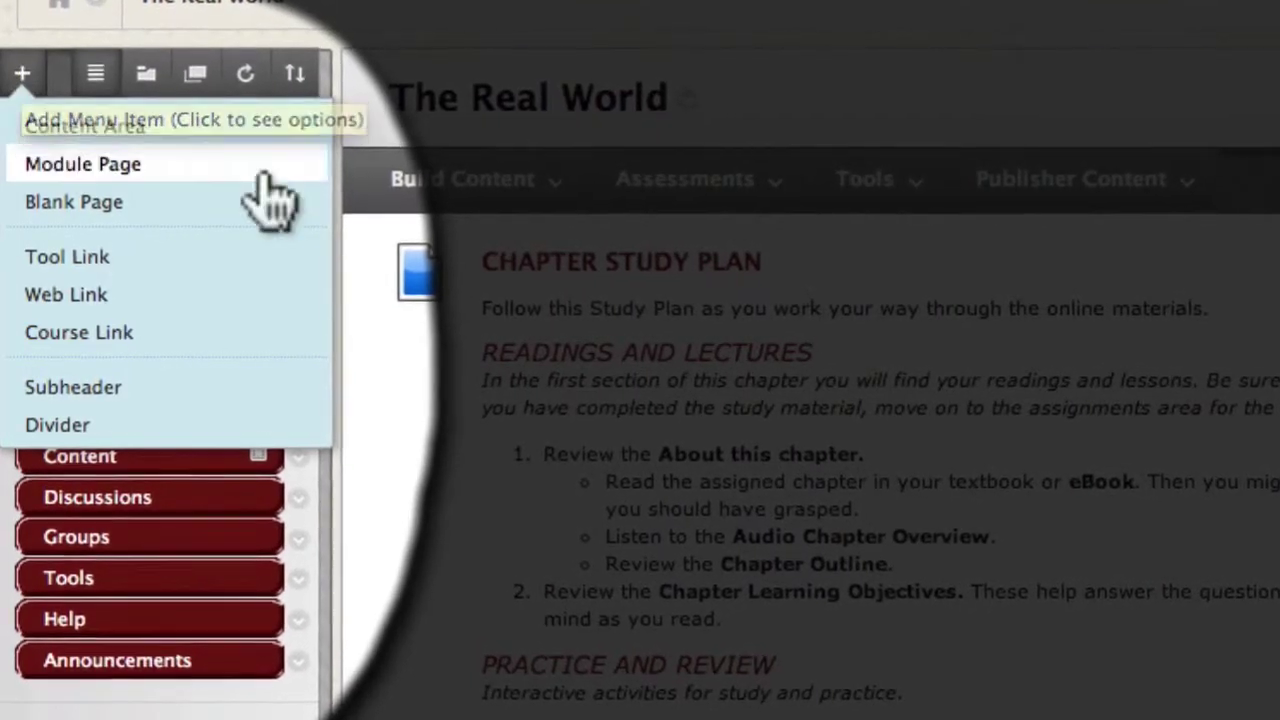
pyautogui.click(137, 128)
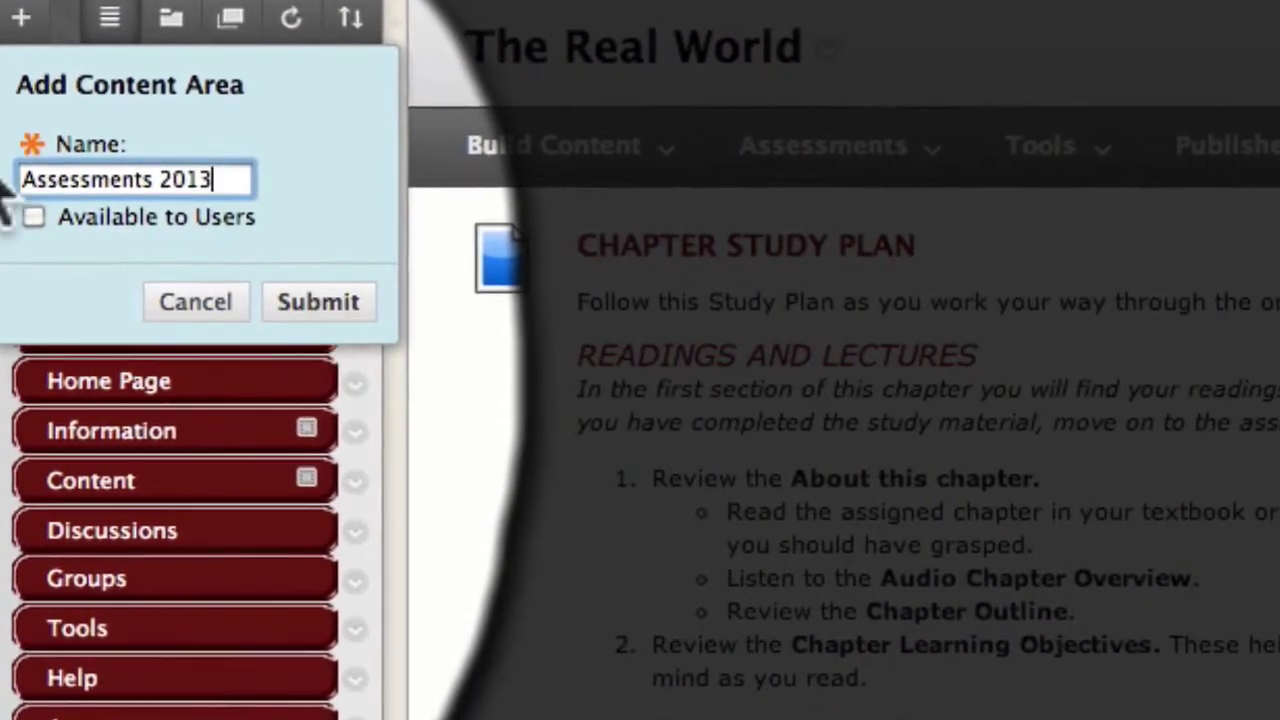
pyautogui.click(33, 218)
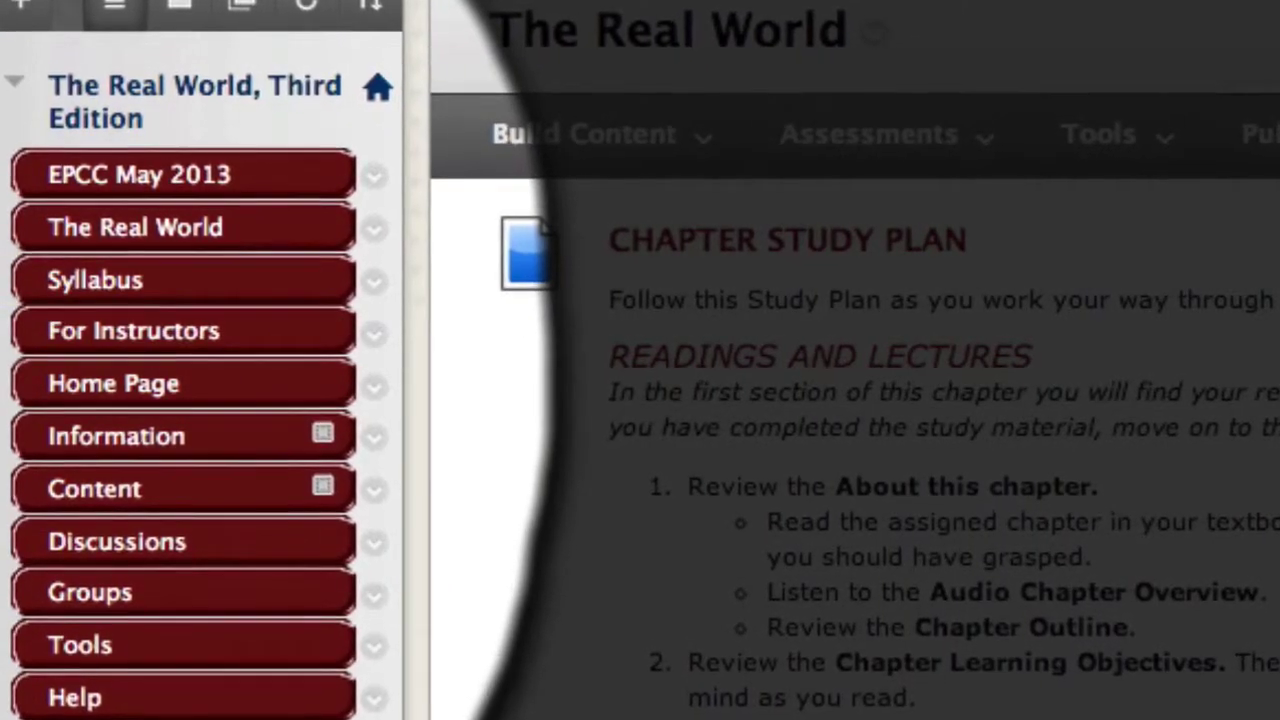
pyautogui.moveTo(3, 712); pyautogui.dragTo(30, 280)
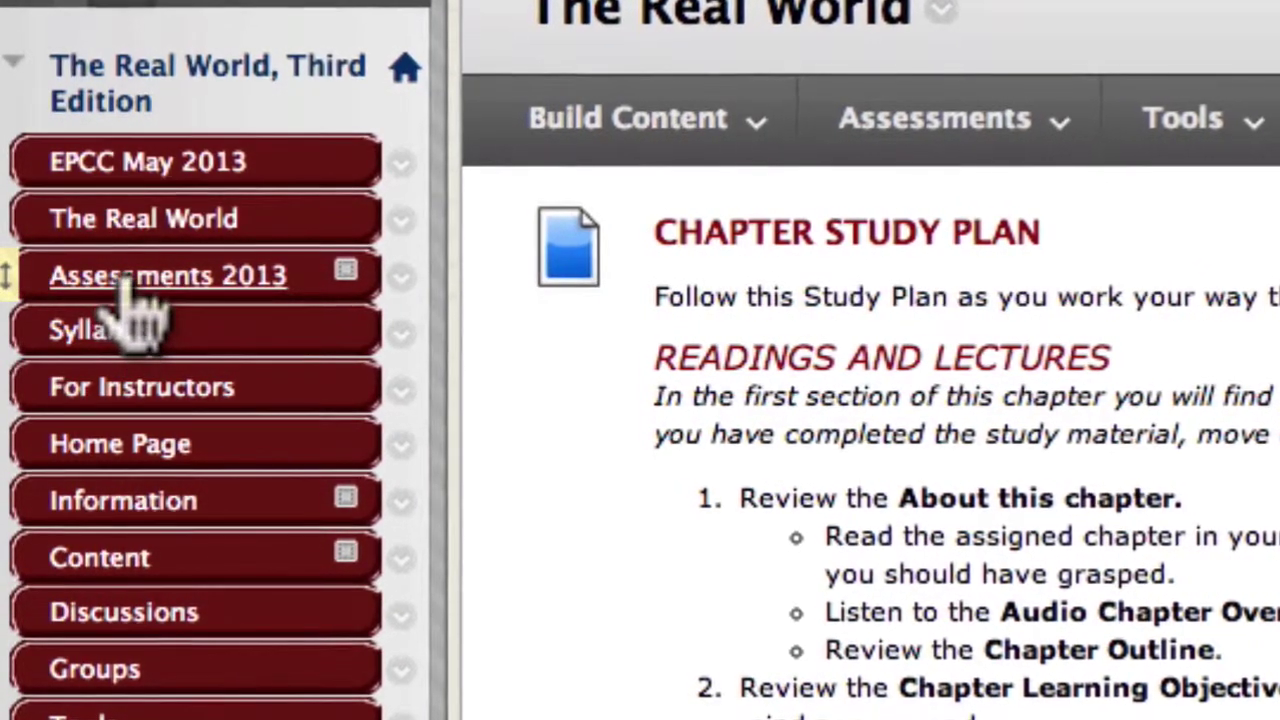
# - Go to Tests, Surveys, and Pools and open the Pools list of chapter question pools
pyautogui.scroll(-10, 200, 680)
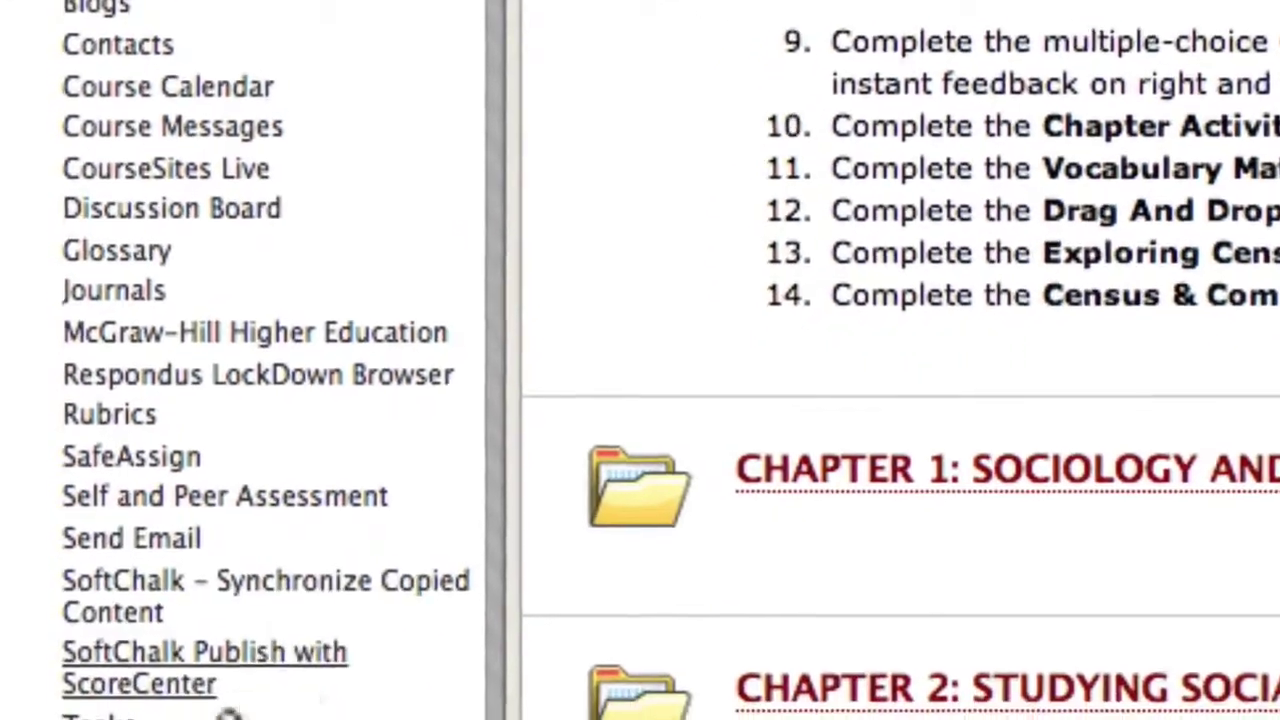
pyautogui.scroll(-5, 200, 690)
pyautogui.click(166, 612)
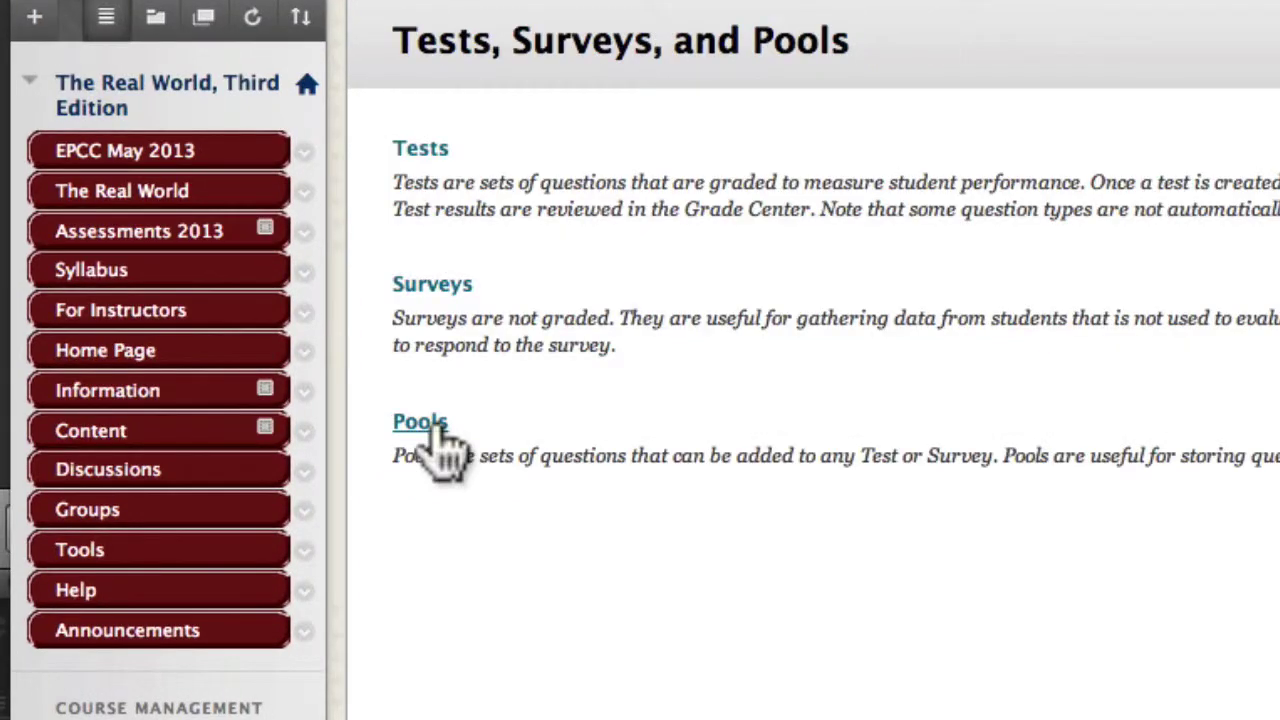
pyautogui.click(425, 422)
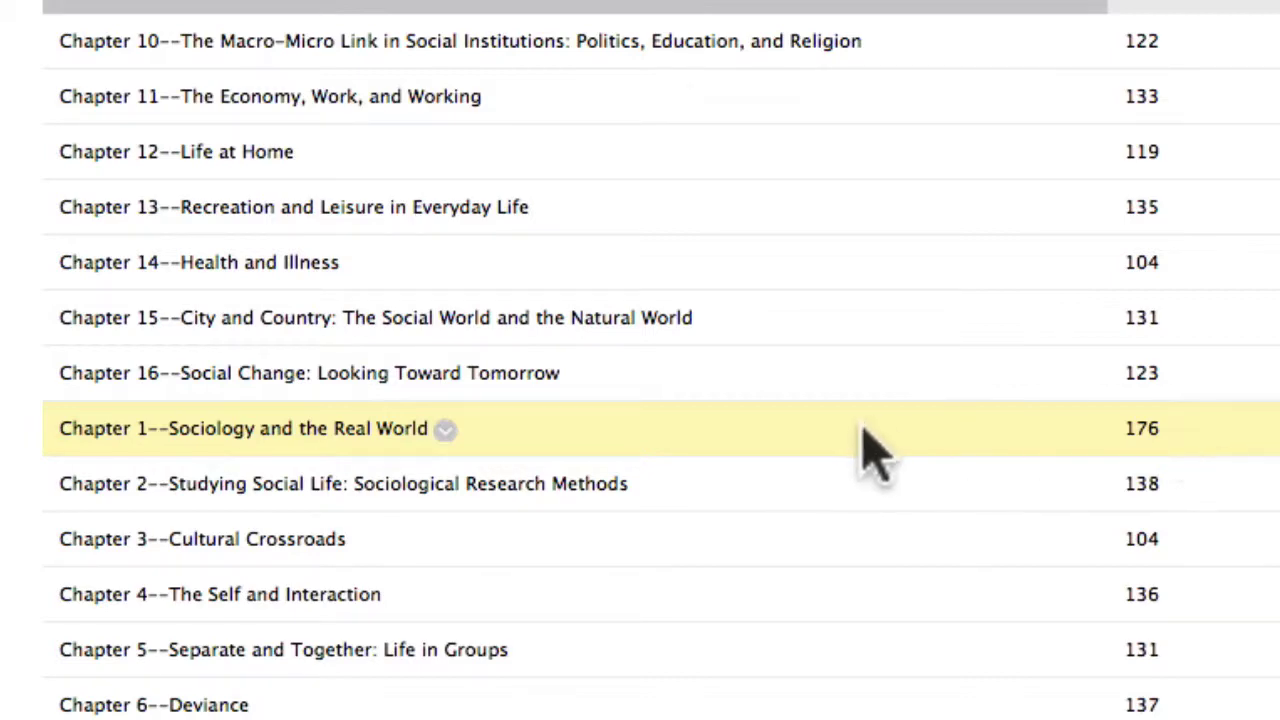
# - Show and dismiss the Chapter 1 pool's options menu, then scroll the Pools list
pyautogui.click(445, 430)
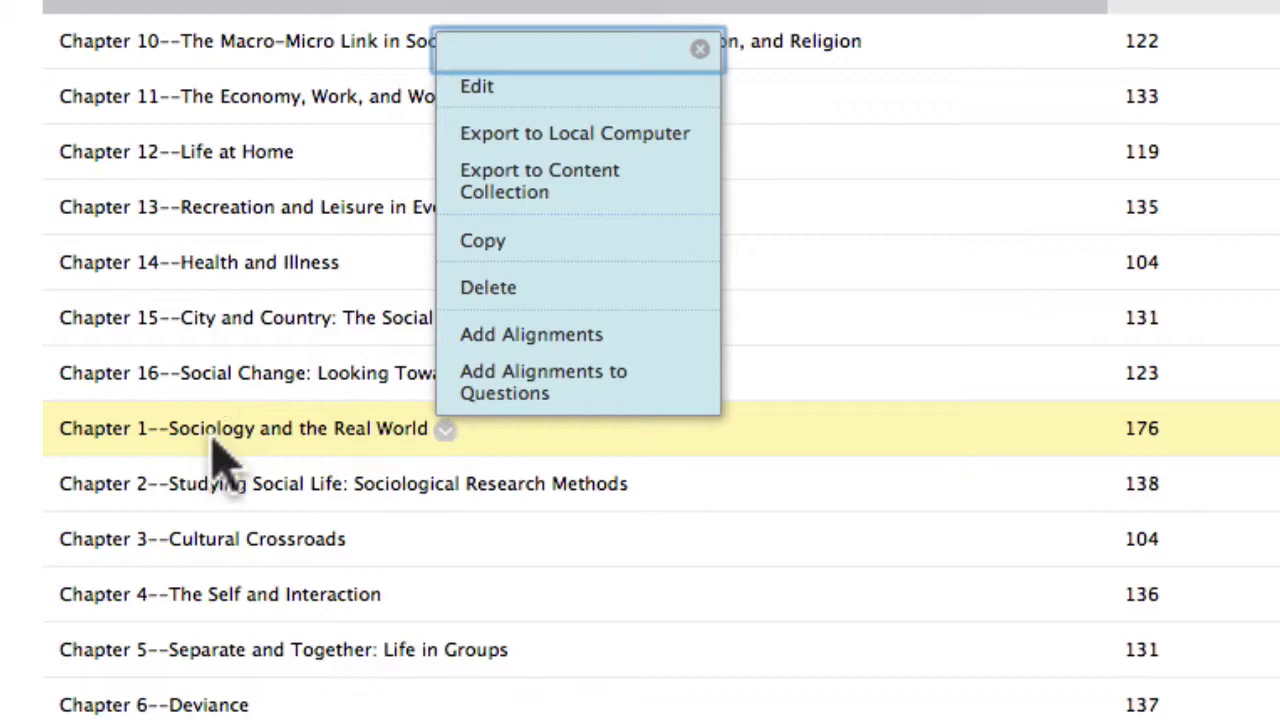
pyautogui.click(145, 430)
pyautogui.scroll(5, 43, 443)
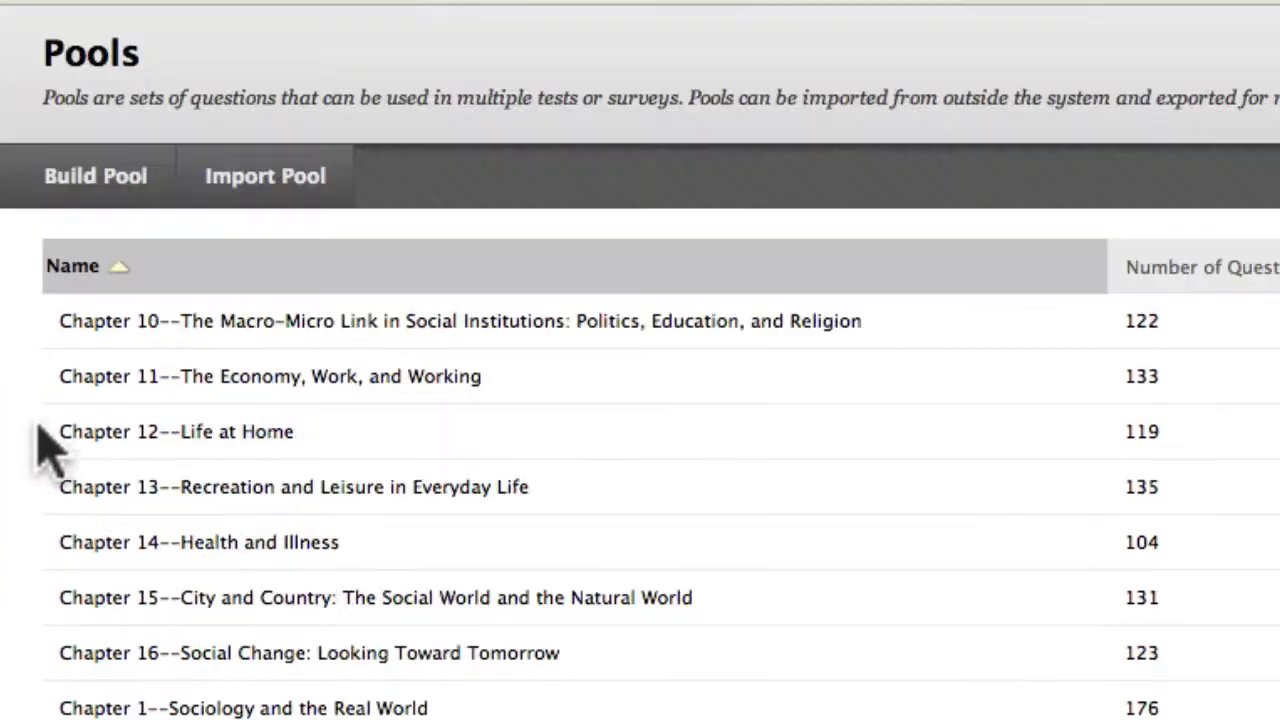
pyautogui.scroll(-1, 400, 690)
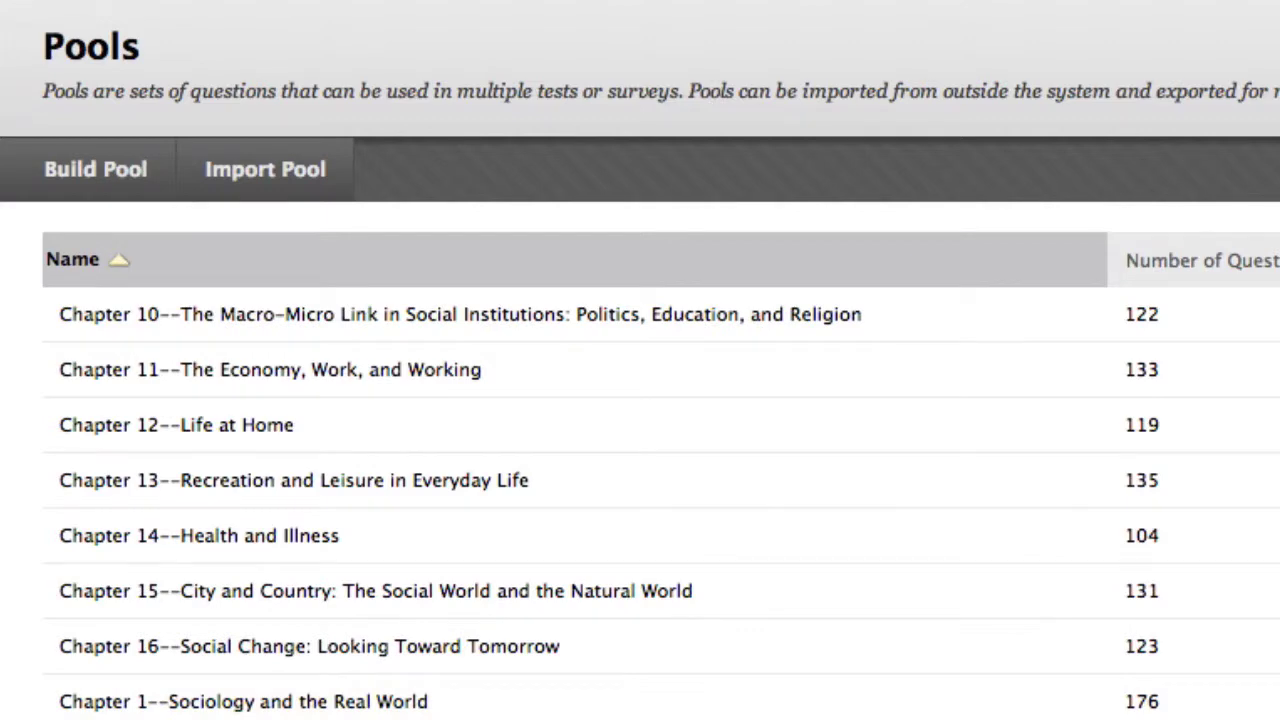
pyautogui.scroll(-4, 640, 400)
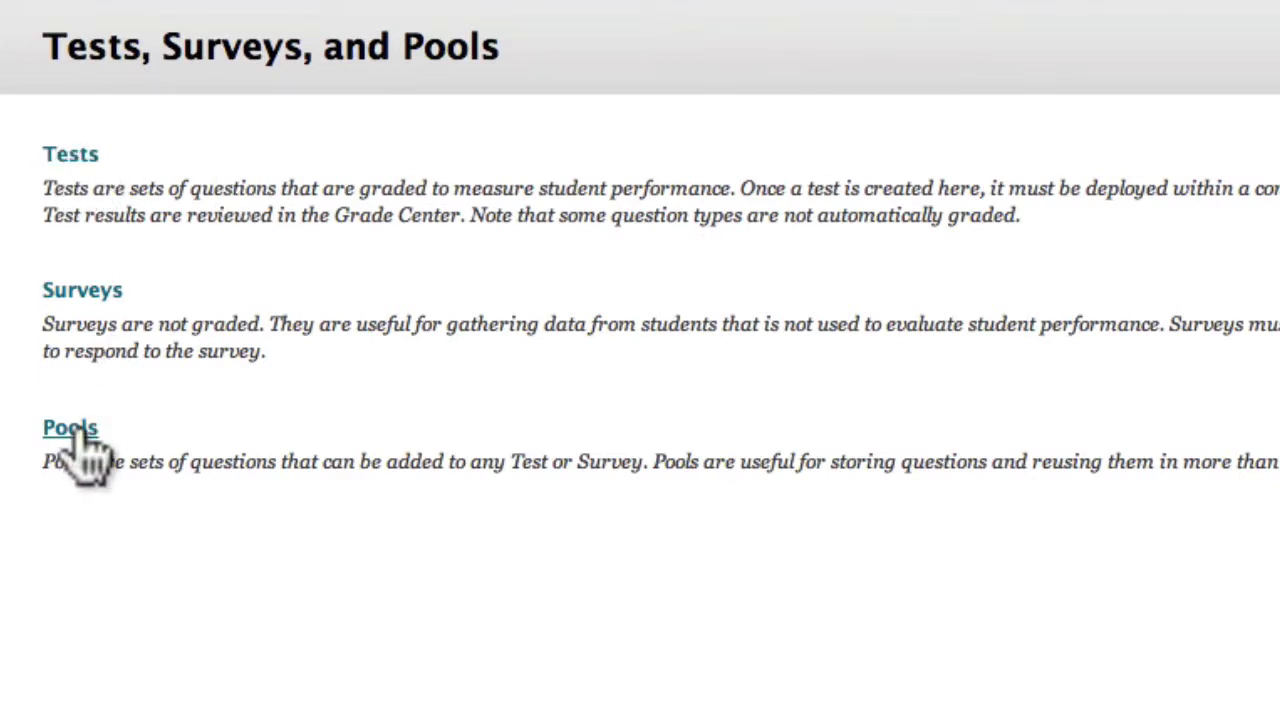
# - Build a new test named 'Chapter 1 Random' with a student description and submit it
pyautogui.click(86, 166)
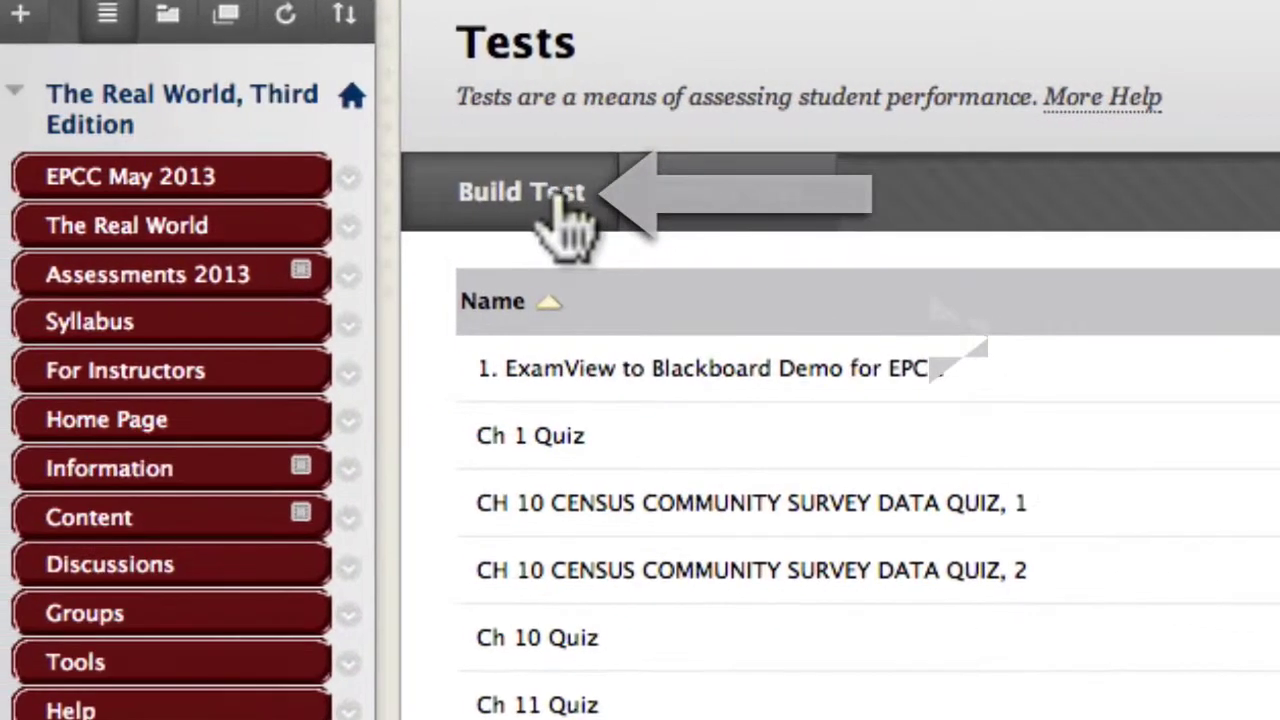
pyautogui.click(304, 182)
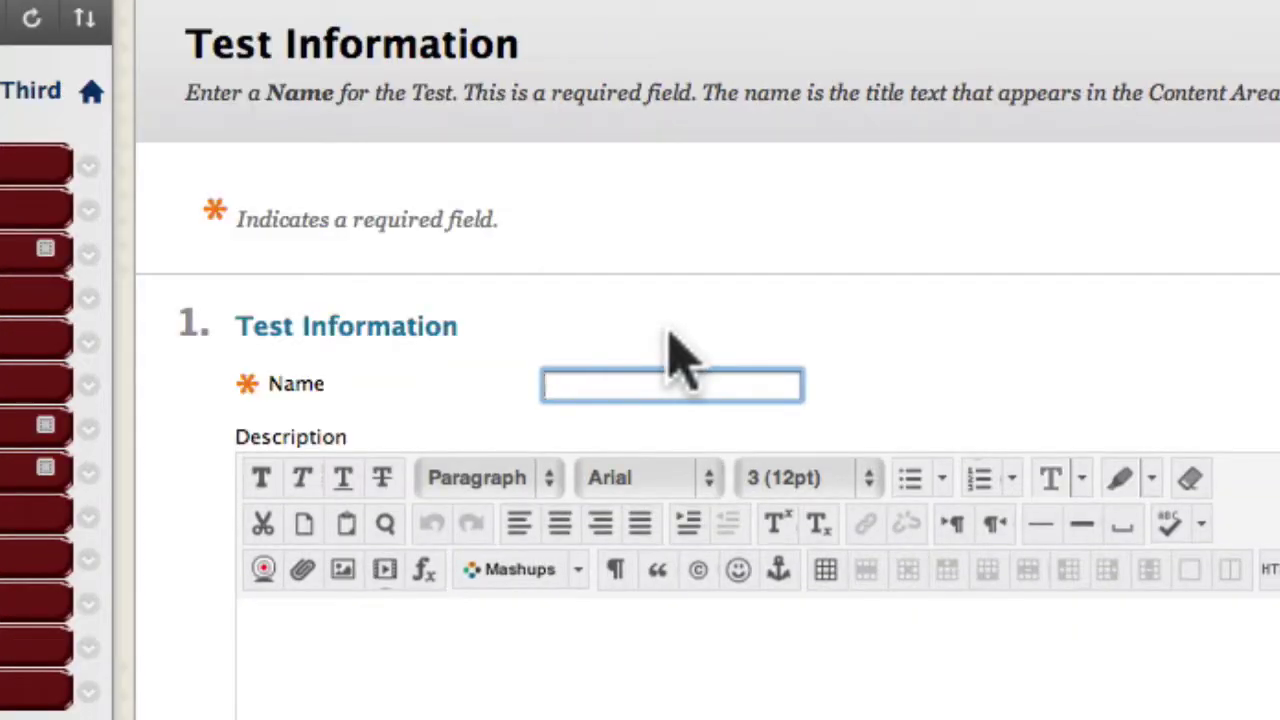
pyautogui.write('Chapter 1 Ran')
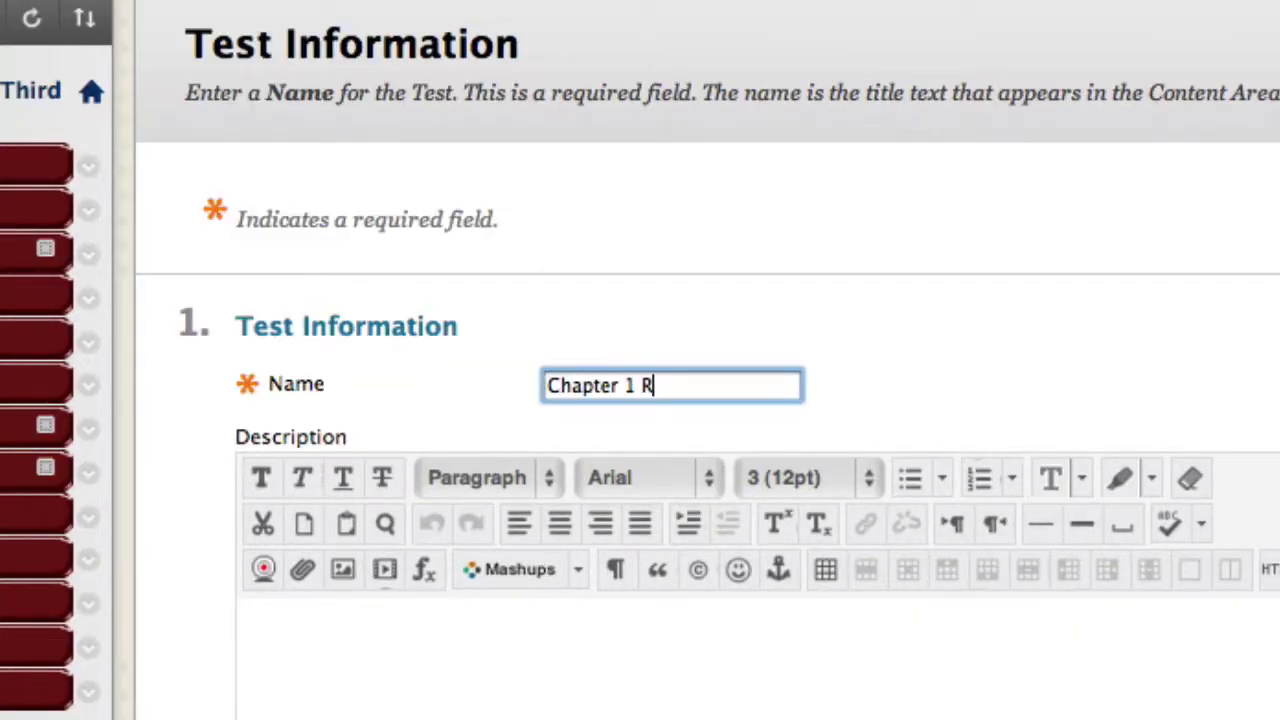
pyautogui.write('dom')
pyautogui.click(728, 604)
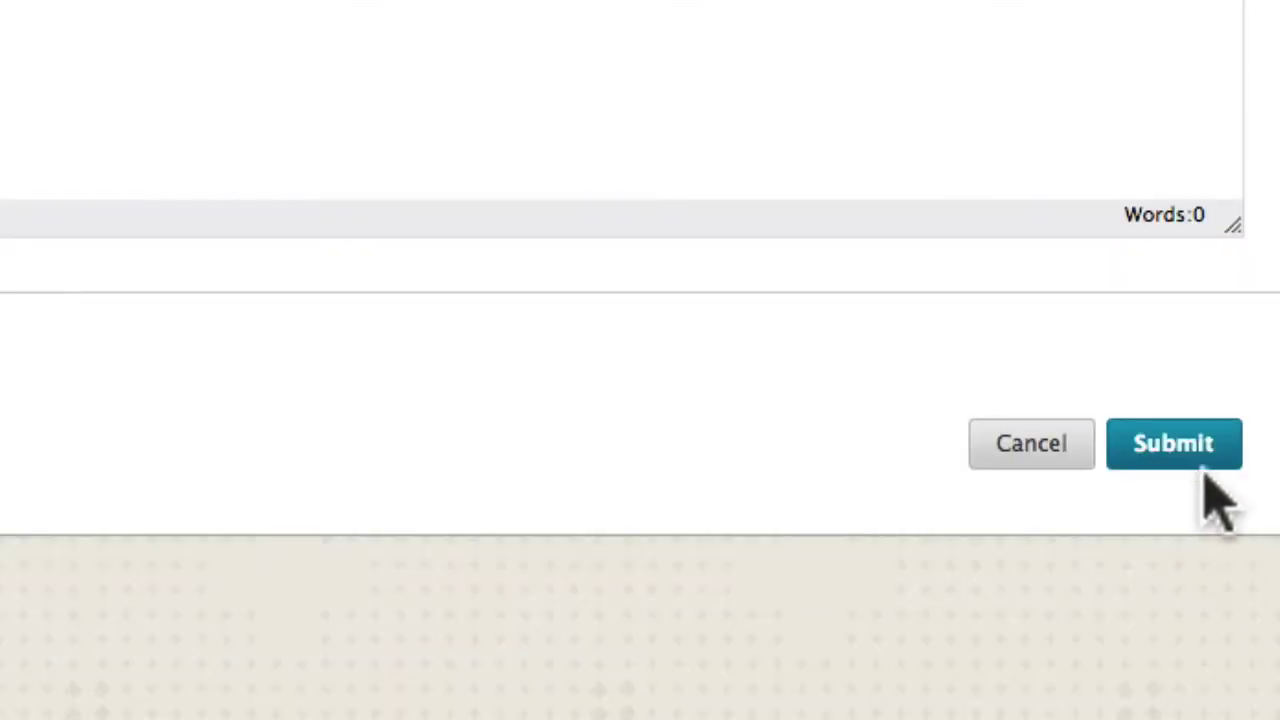
pyautogui.click(1186, 466)
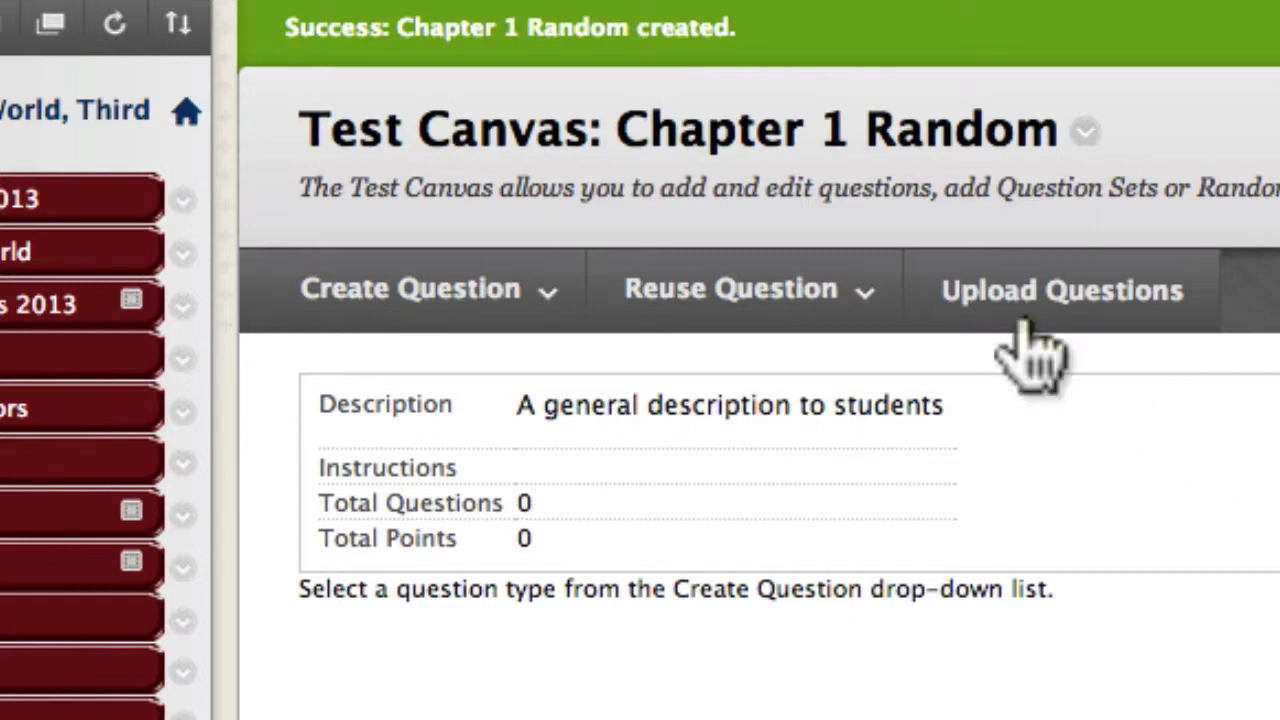
# - Start a random block via Reuse Question, selecting the Chapter 1, 2 and 3 pools
pyautogui.click(864, 292)
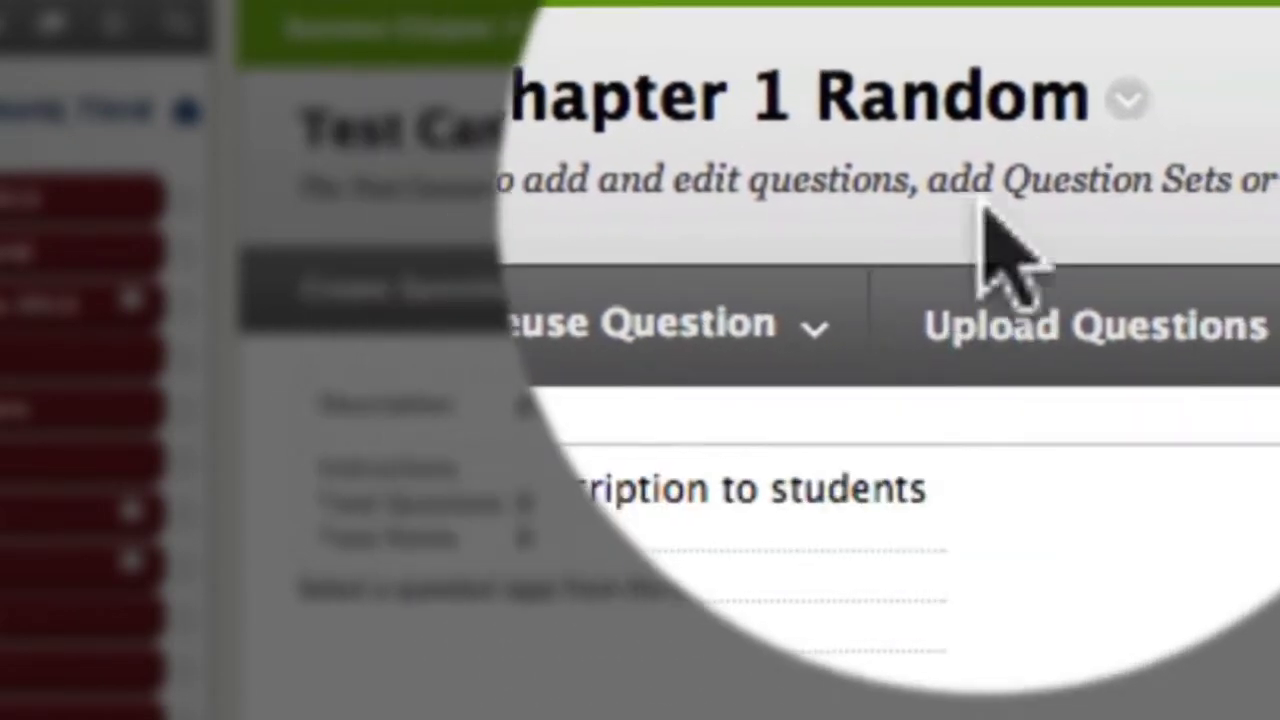
pyautogui.click(857, 288)
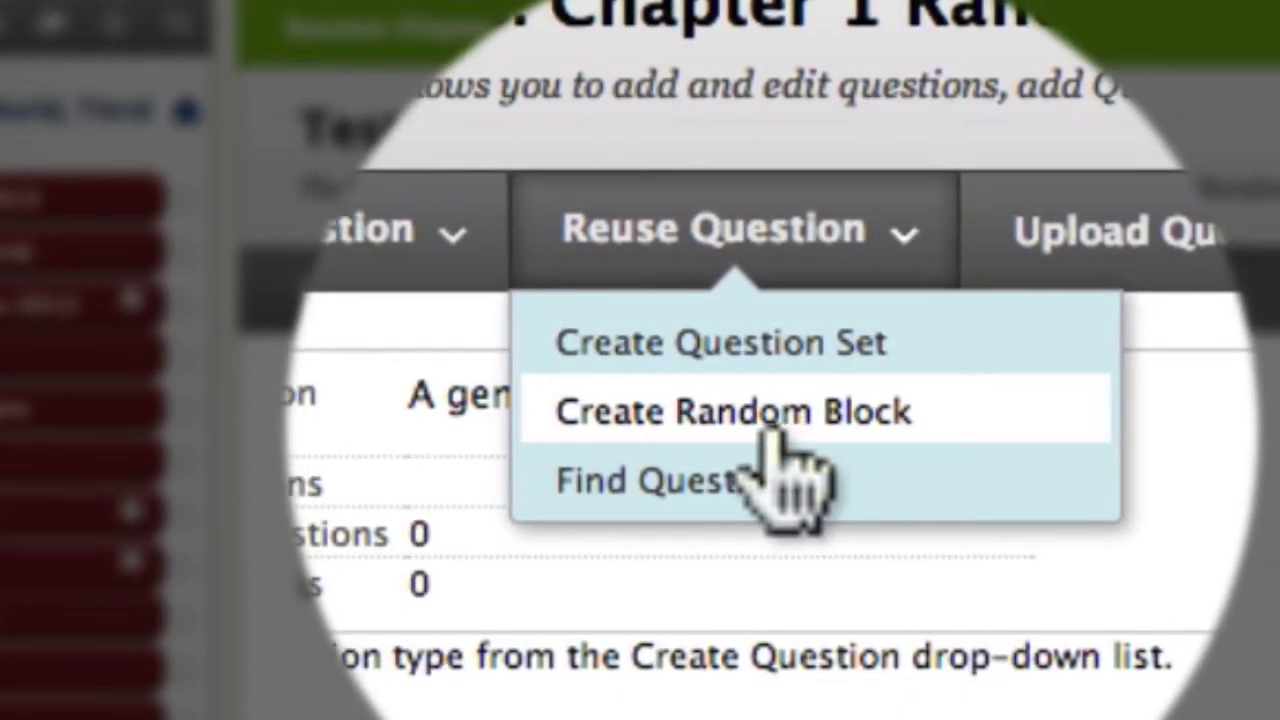
pyautogui.click(767, 425)
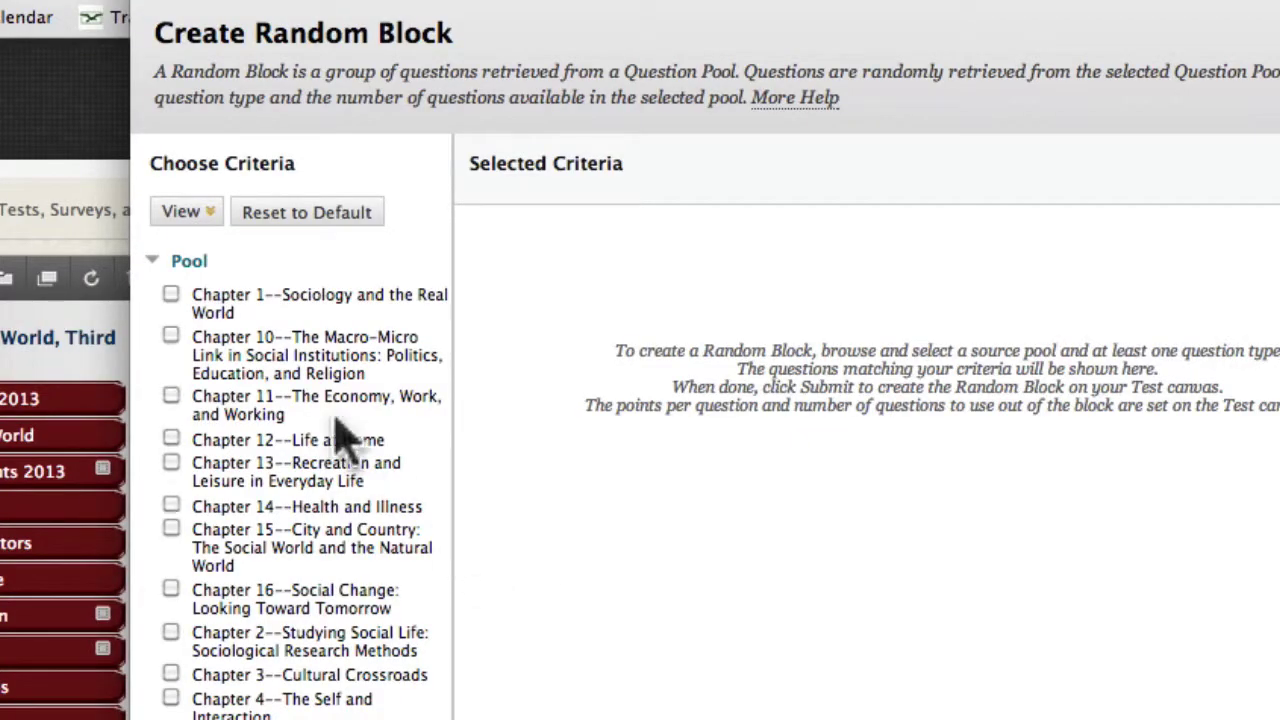
pyautogui.click(171, 294)
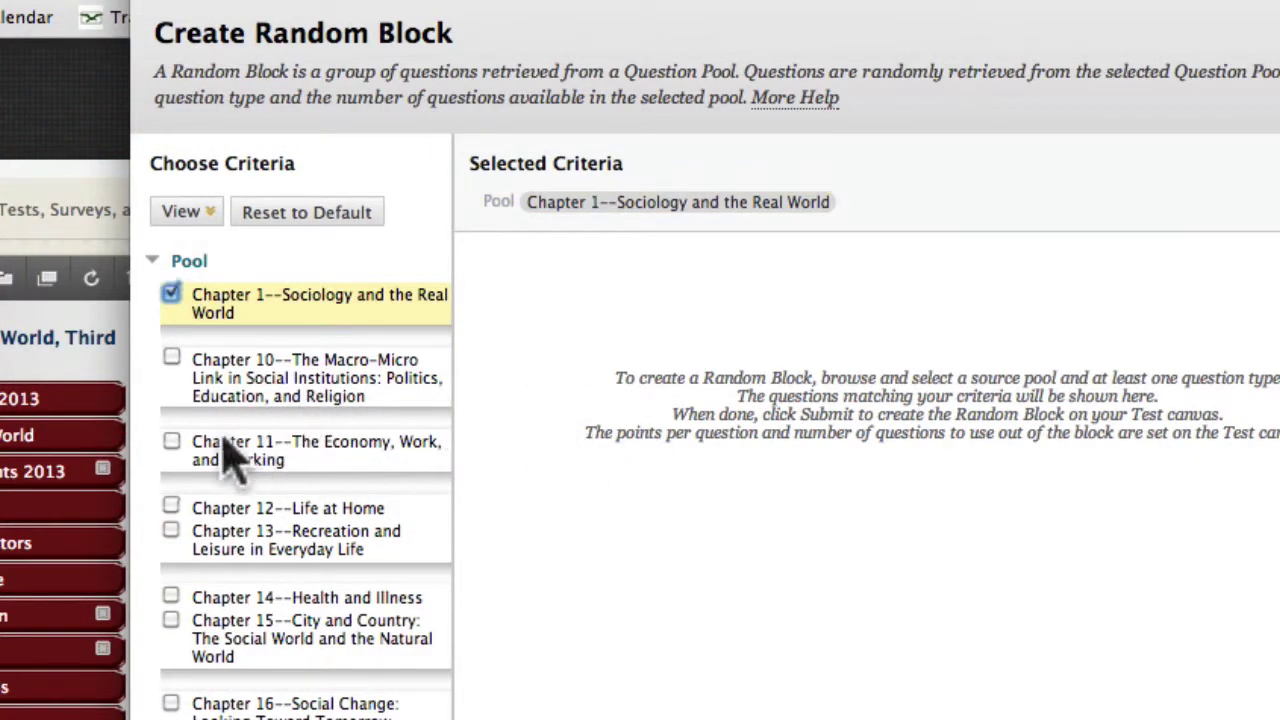
pyautogui.scroll(-3, 490, 700)
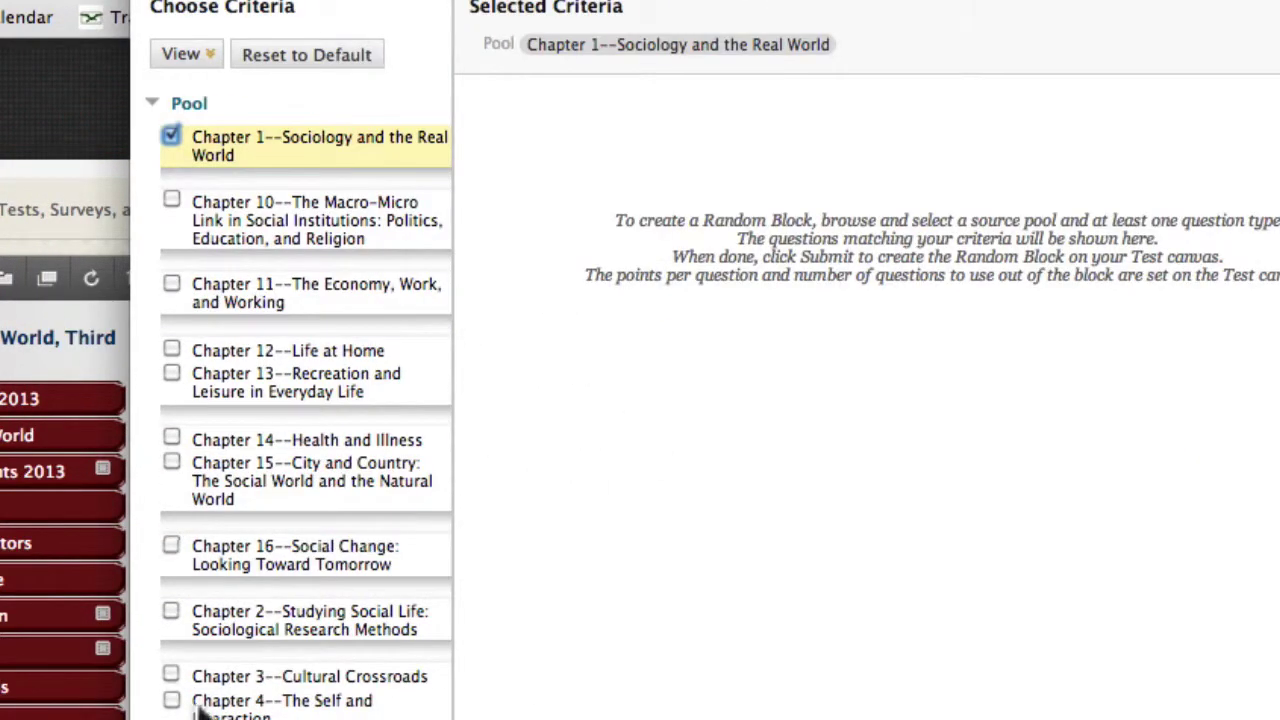
pyautogui.click(173, 612)
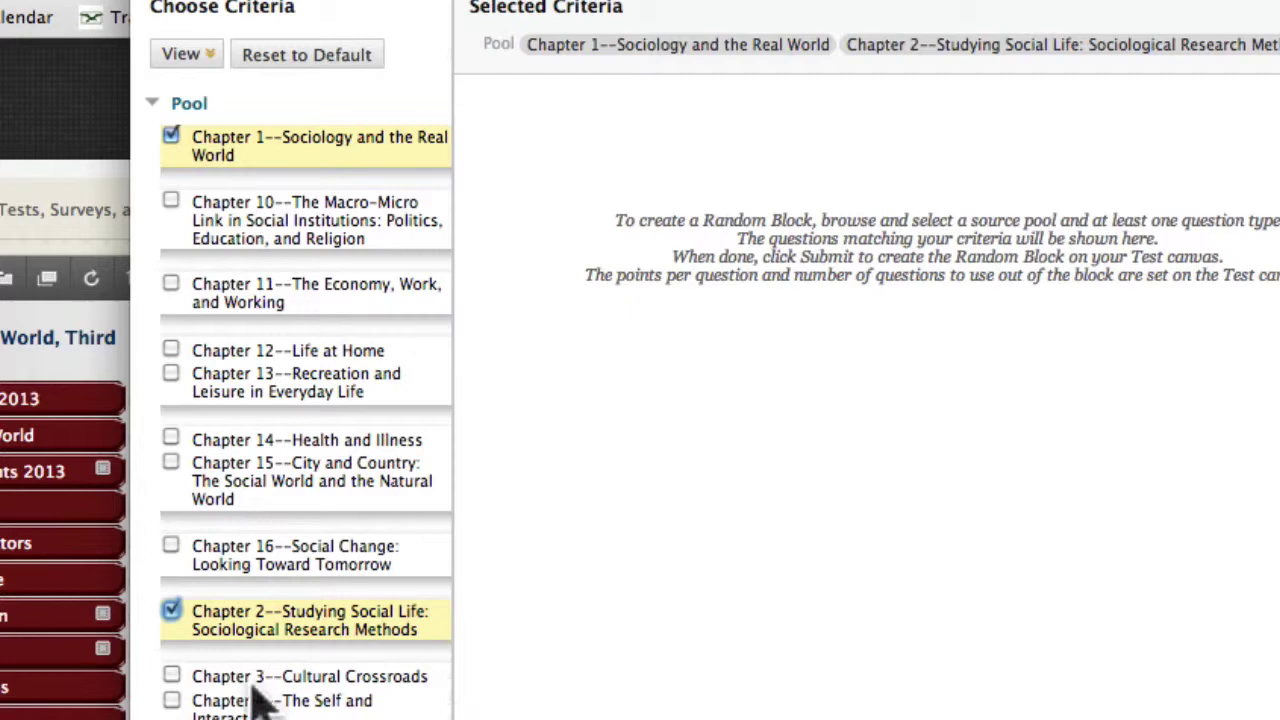
pyautogui.click(172, 677)
pyautogui.scroll(-10, 470, 710)
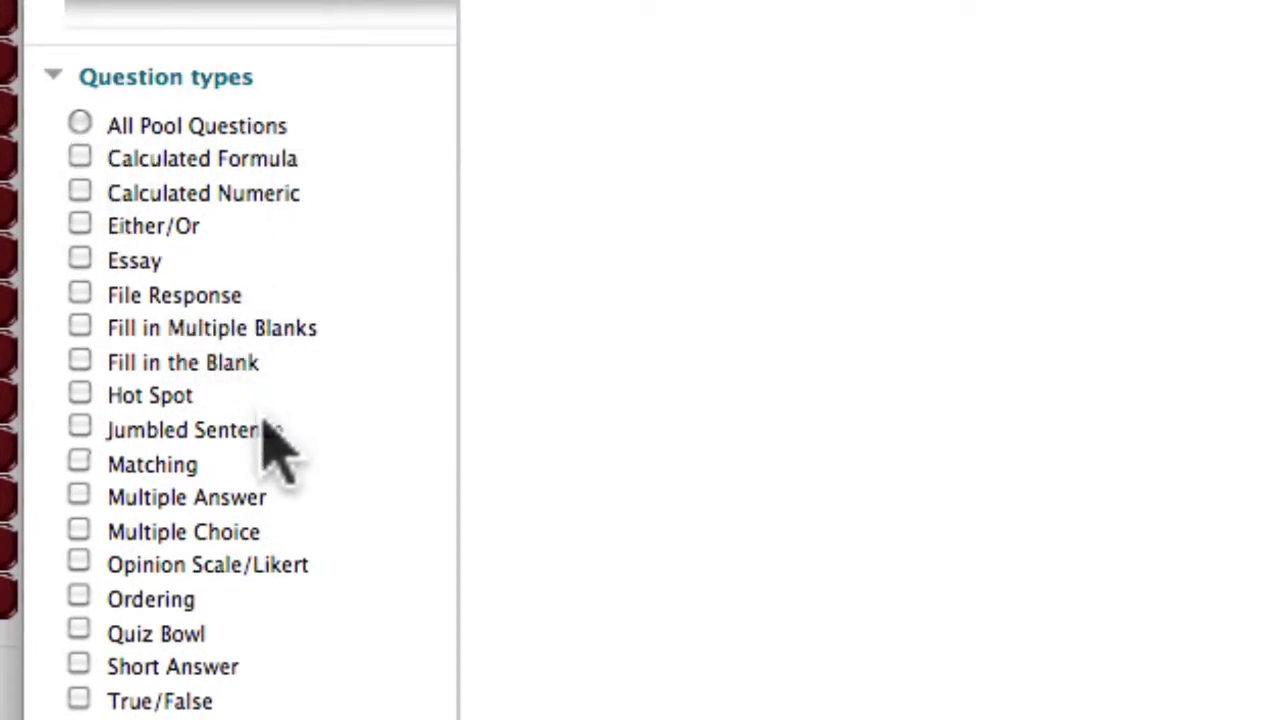
# - Restrict the random block to Multiple Choice and True/False questions and save it
pyautogui.click(79, 529)
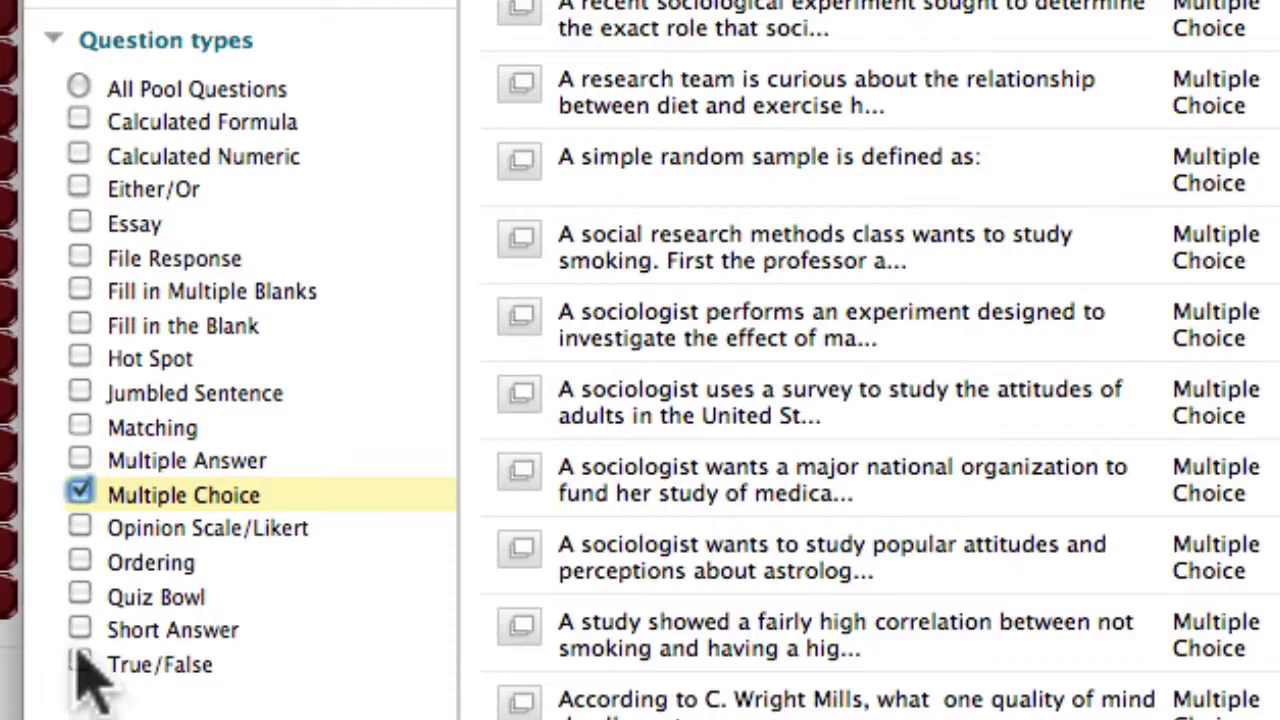
pyautogui.click(79, 665)
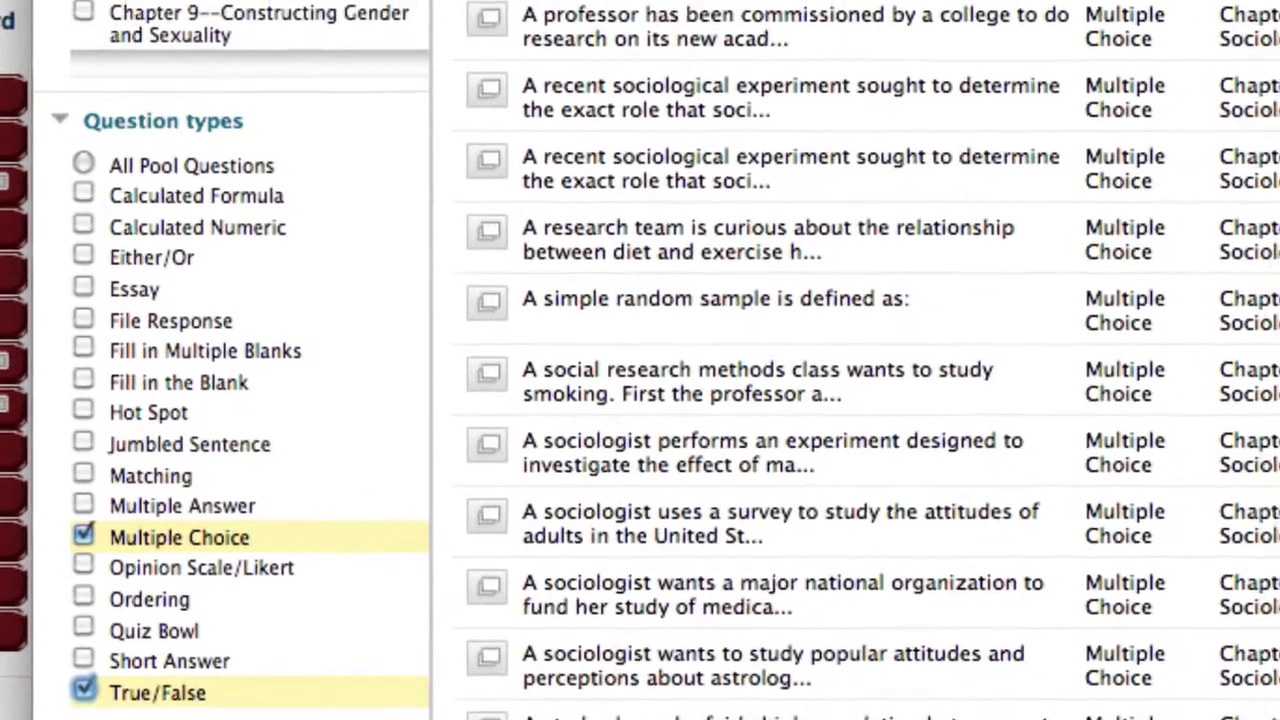
pyautogui.scroll(10, 640, 400)
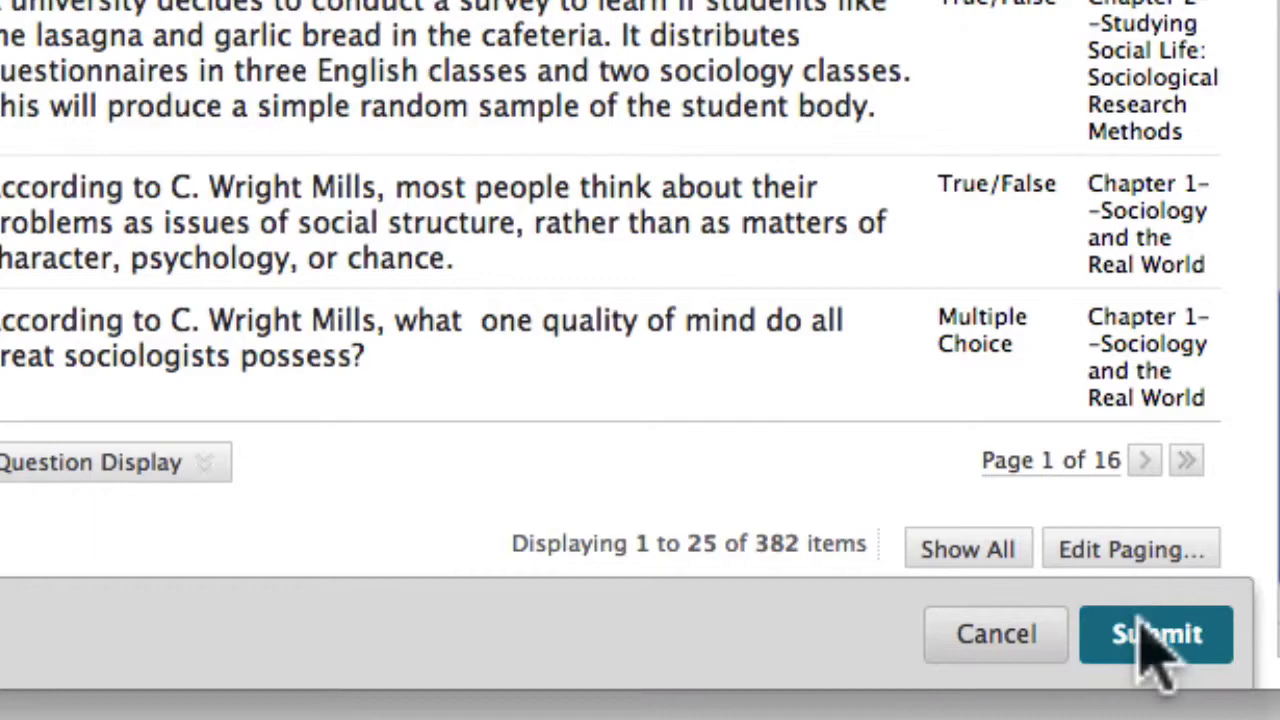
pyautogui.click(1155, 640)
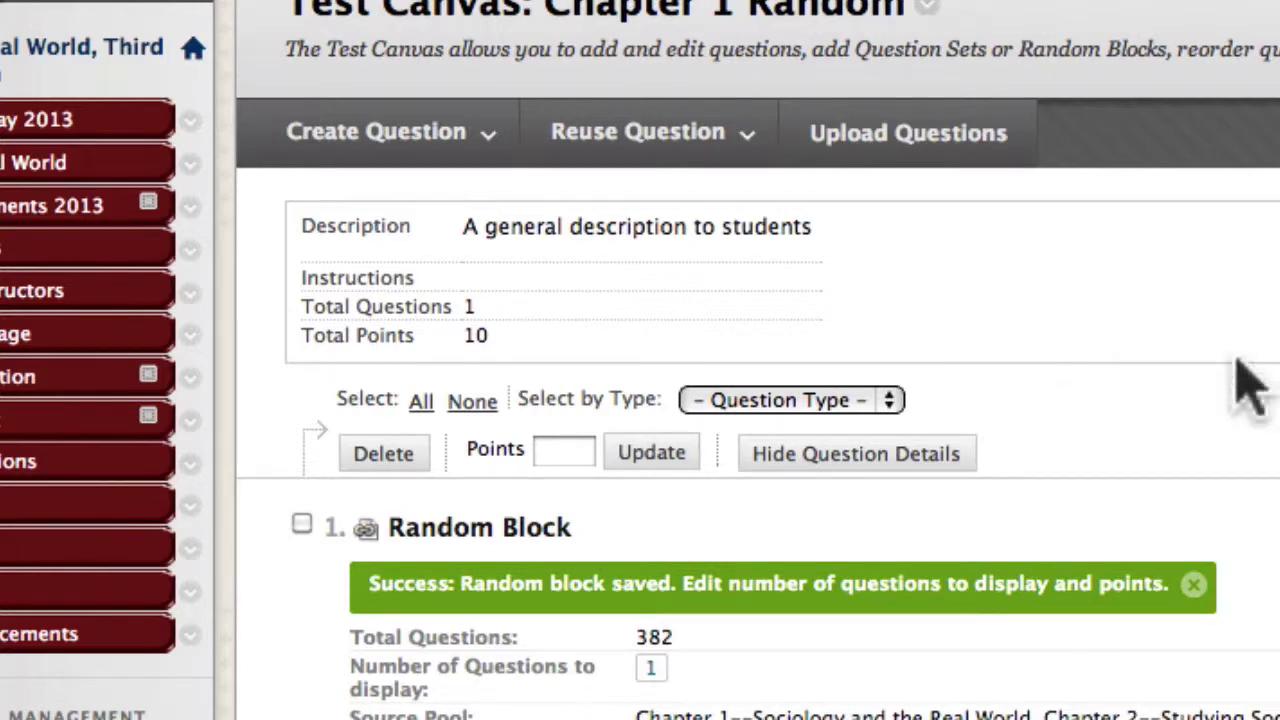
# - Set the random block to display 50 questions, then enter 2 in the Points box
pyautogui.scroll(-1, 1137, 443)
pyautogui.scroll(-1, 623, 614)
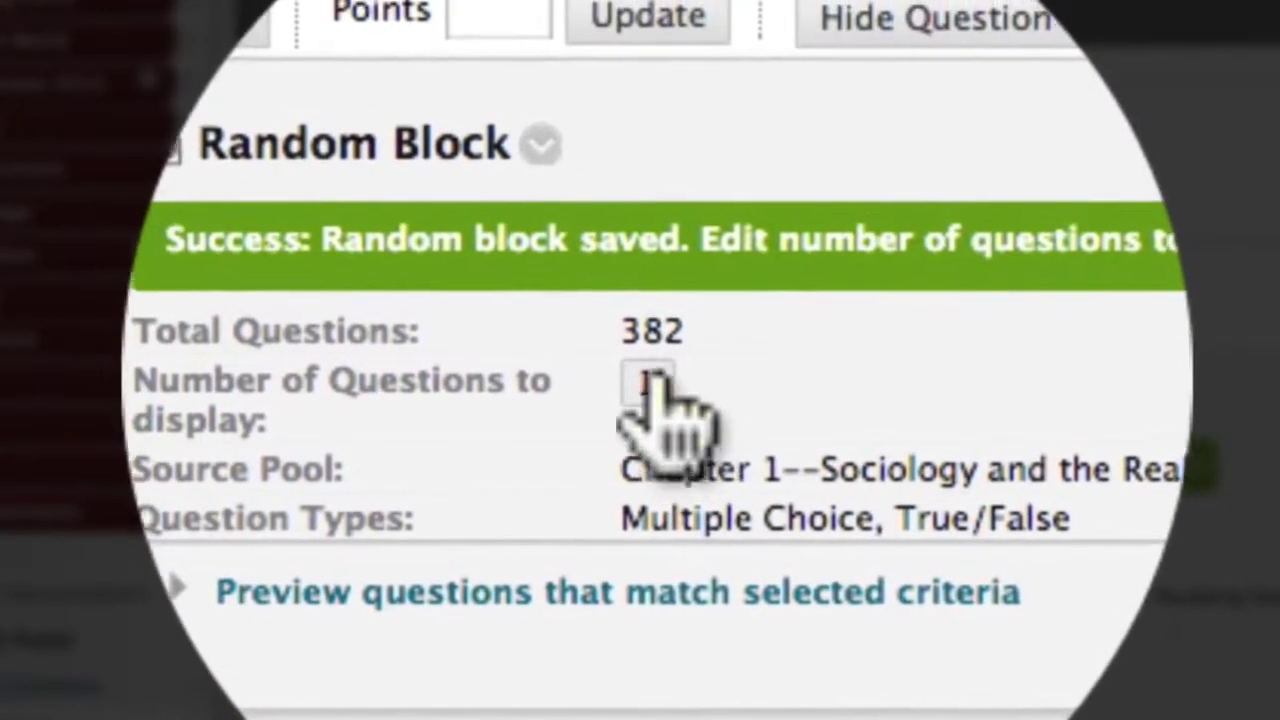
pyautogui.click(650, 385)
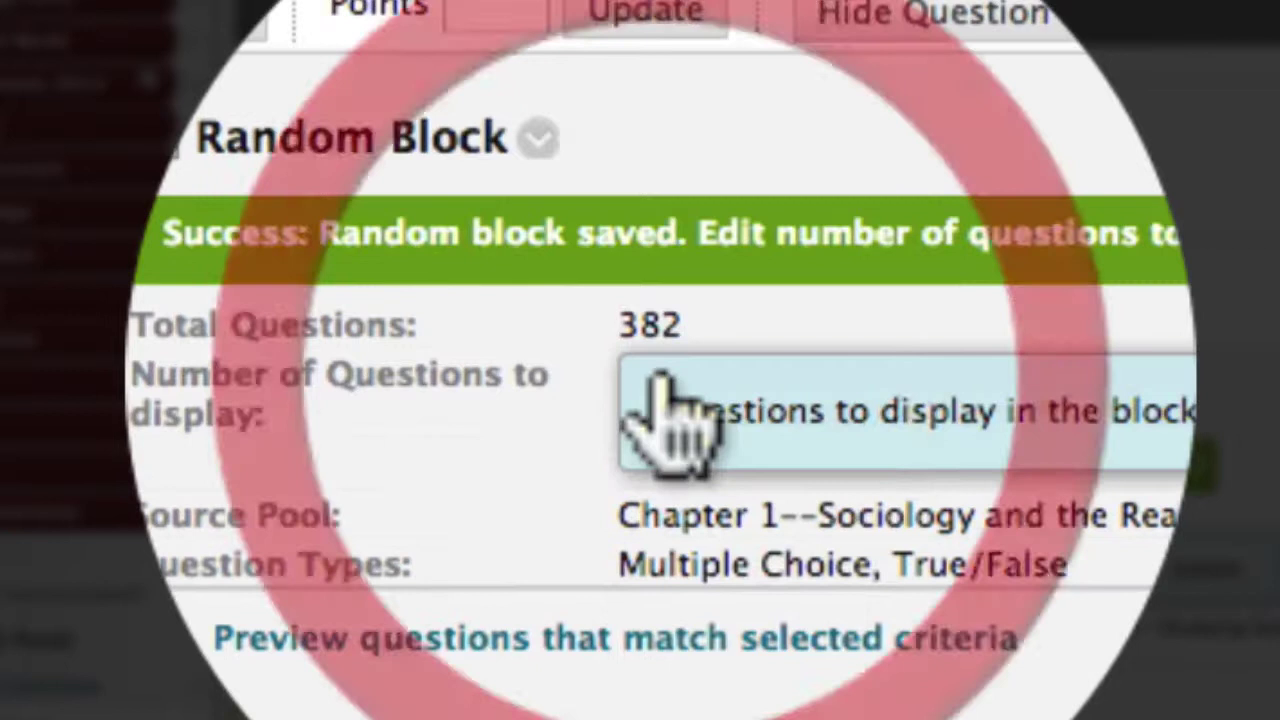
pyautogui.press('BackSpace')
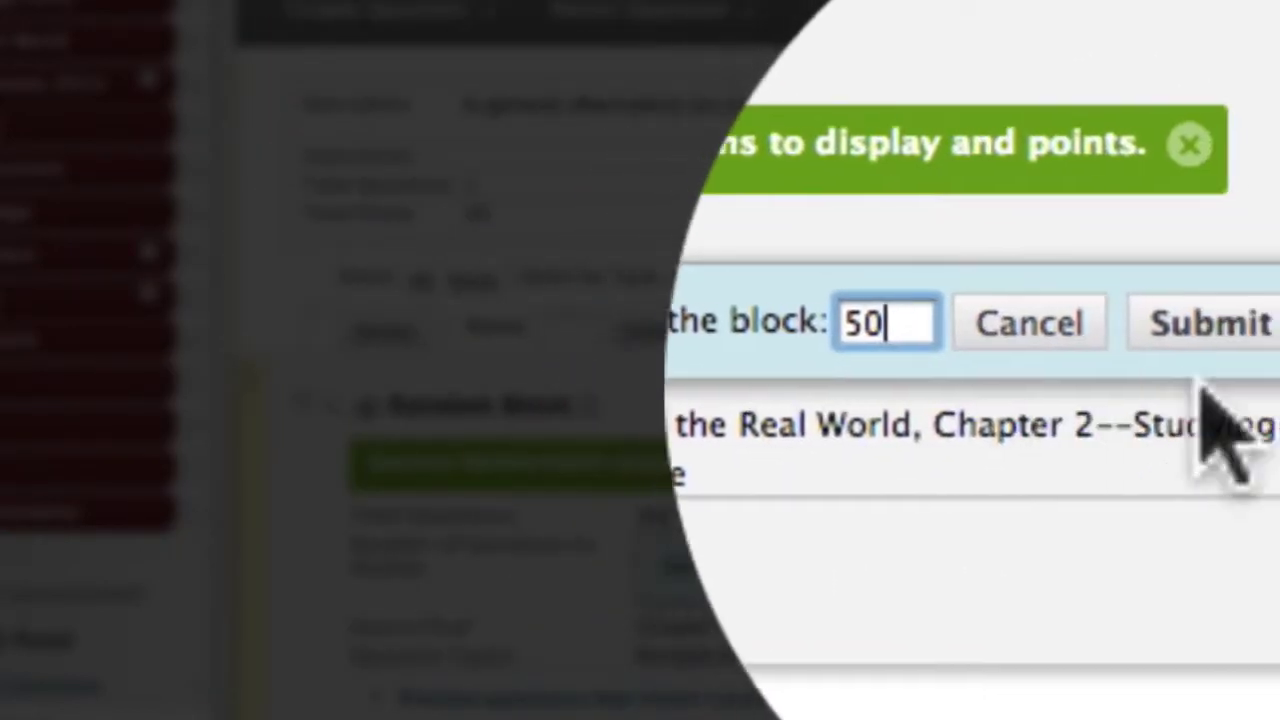
pyautogui.click(1220, 380)
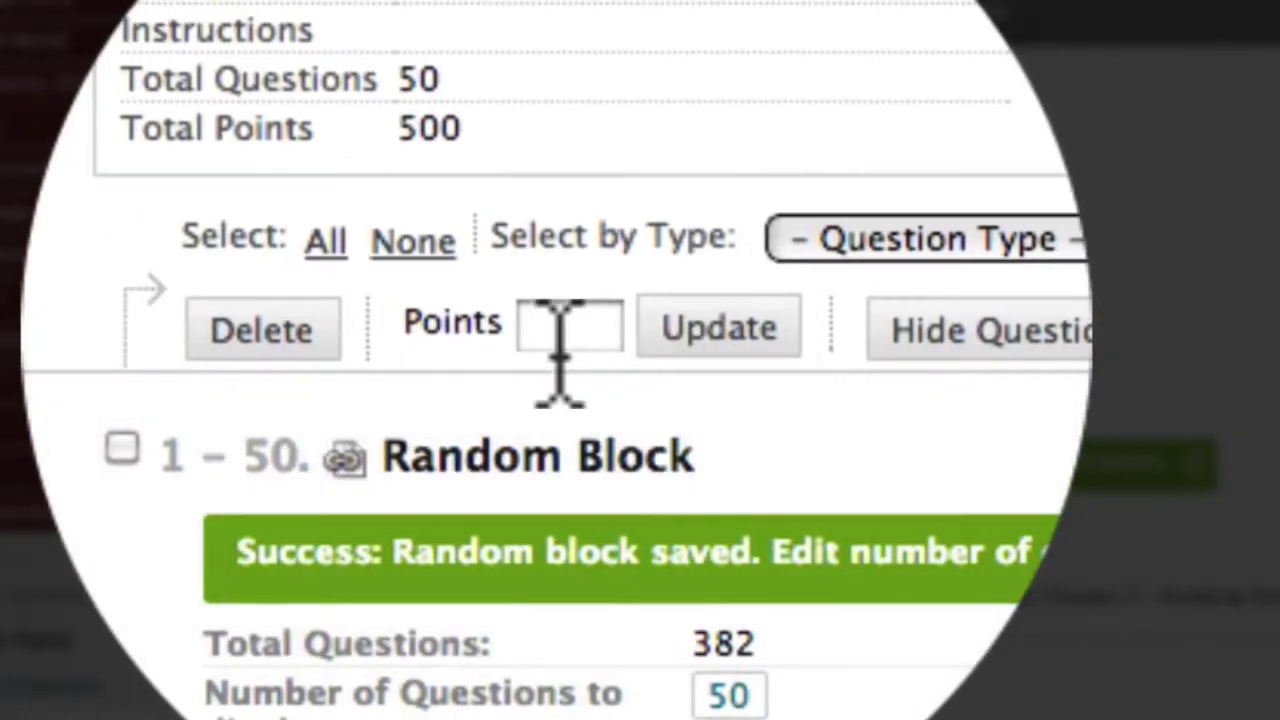
pyautogui.click(504, 176)
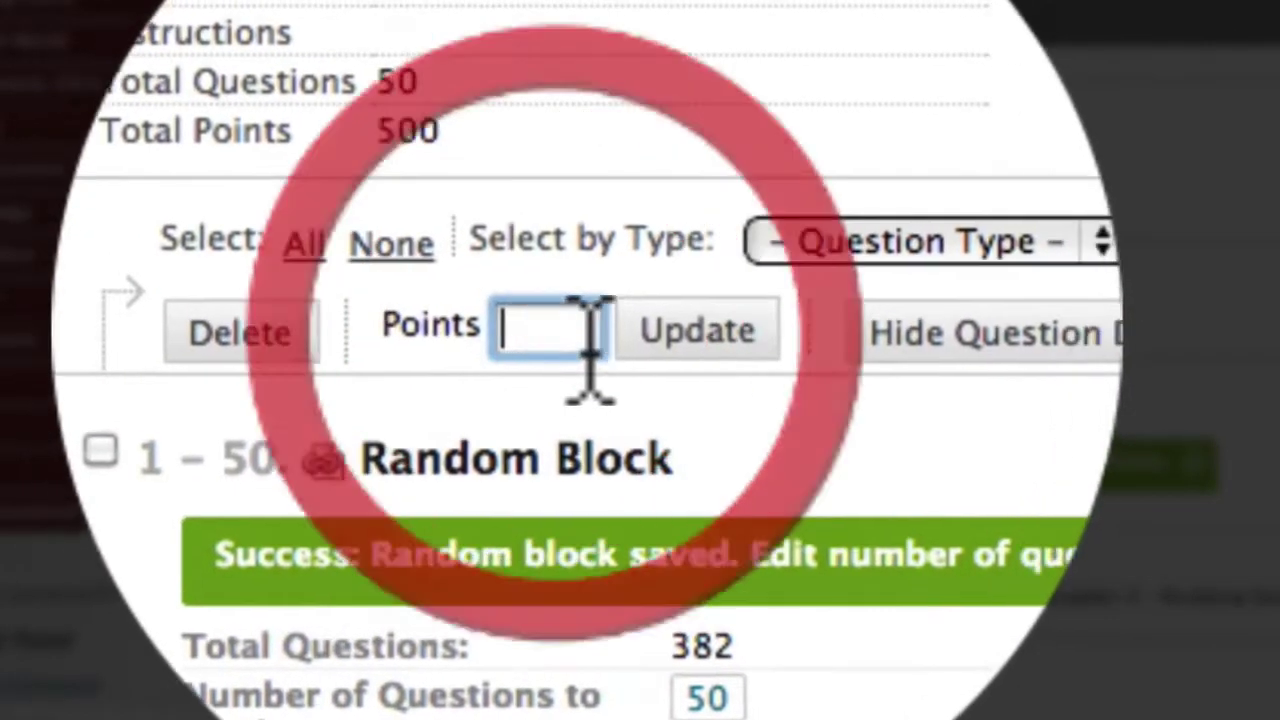
pyautogui.write('2')
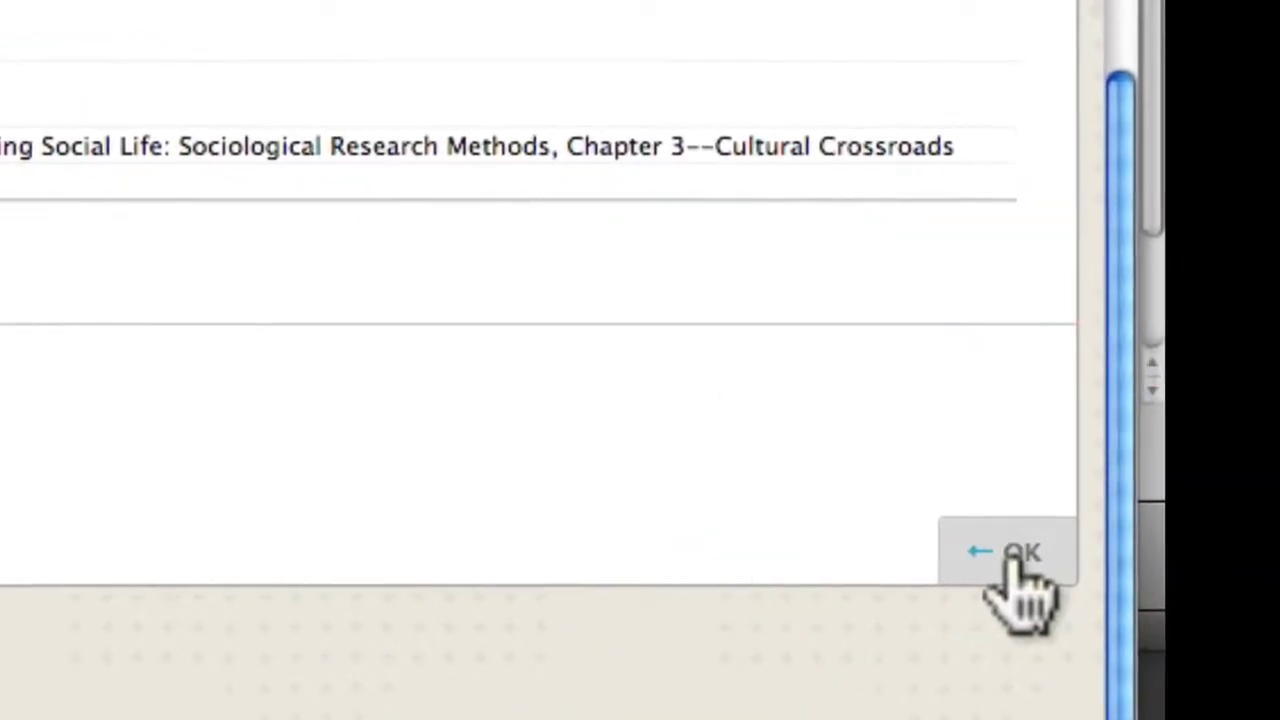
# - Close the test canvas with OK and open the empty Assessments 2013 folder
pyautogui.click(1100, 556)
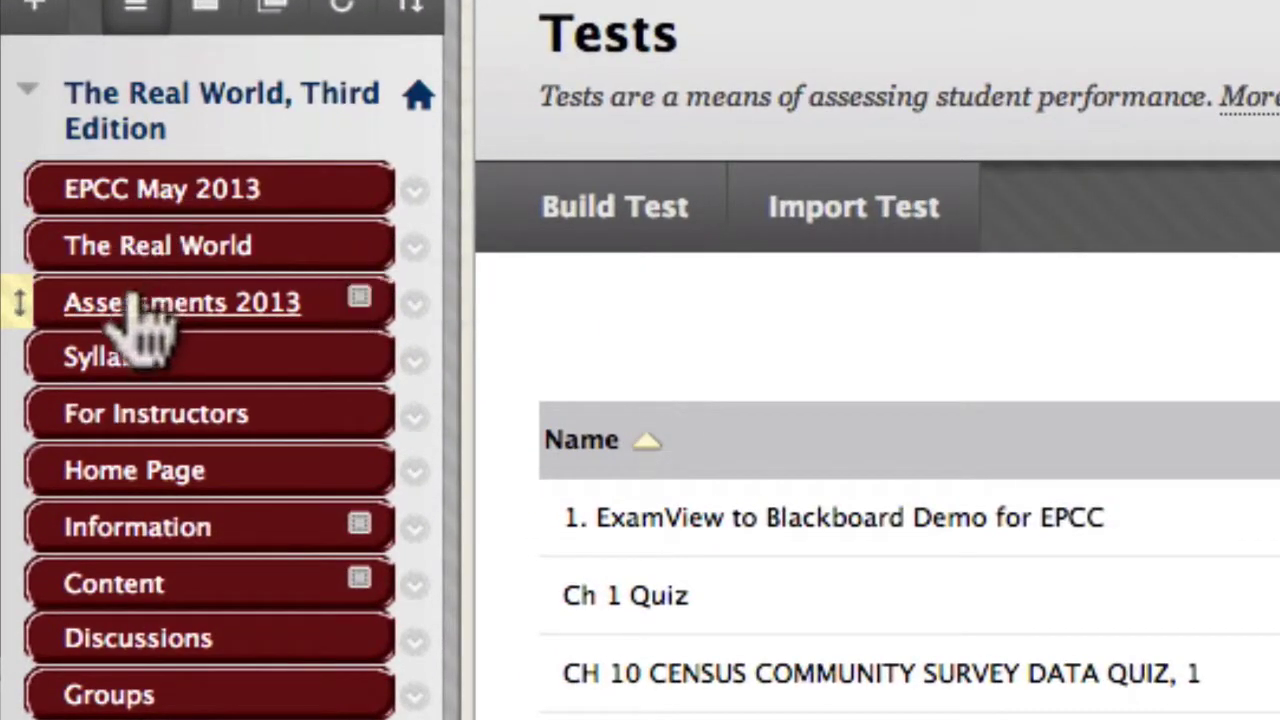
pyautogui.click(292, 318)
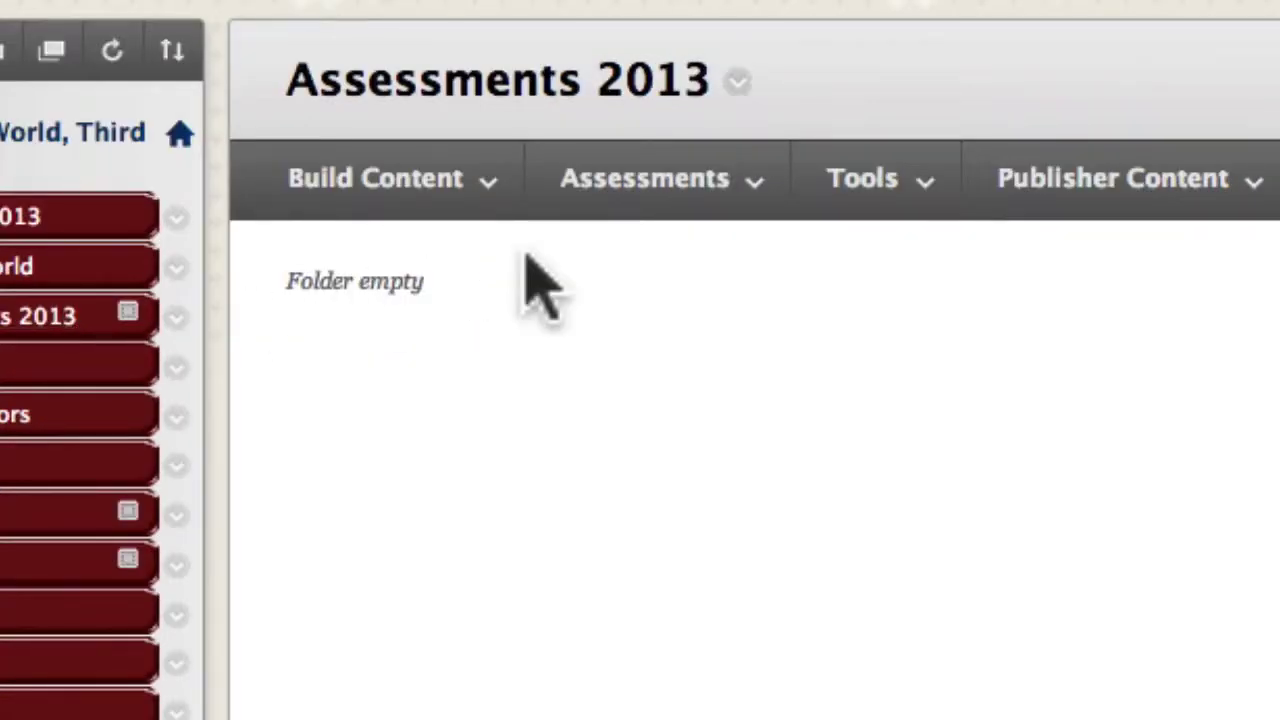
# - Add the existing Chapter 1 Random test to the Assessments 2013 folder and submit it
pyautogui.click(712, 195)
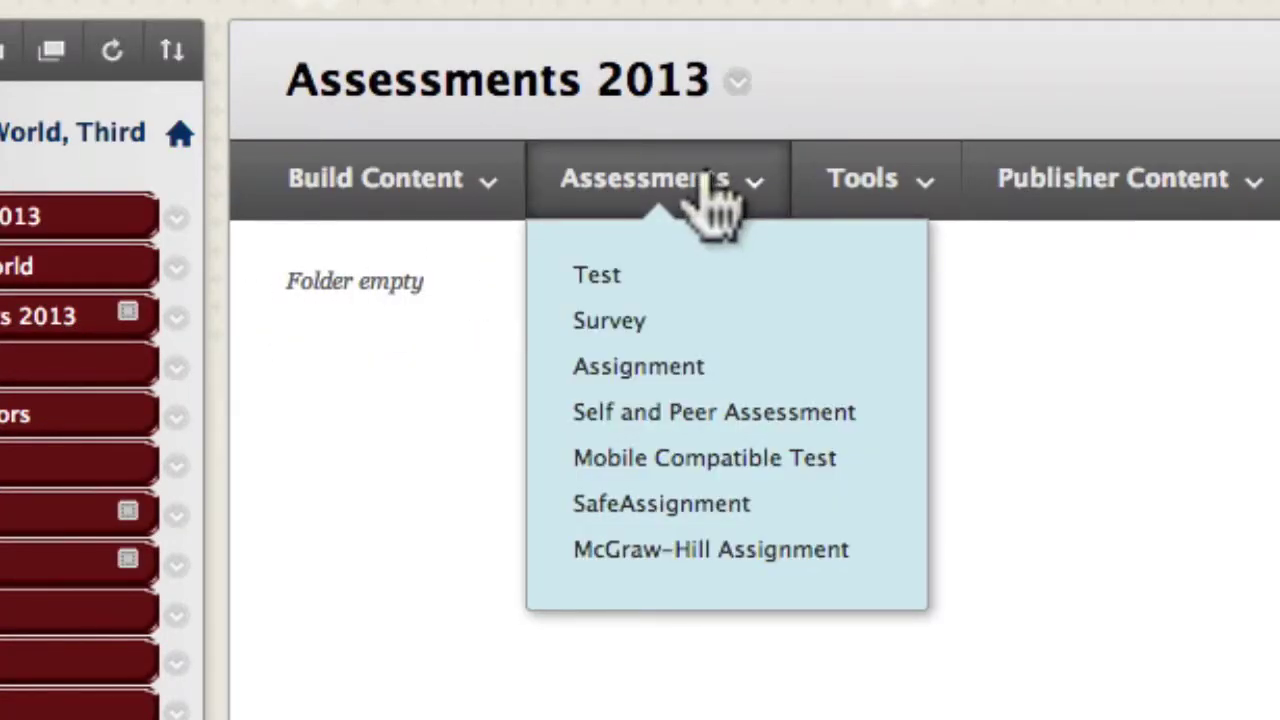
pyautogui.click(590, 280)
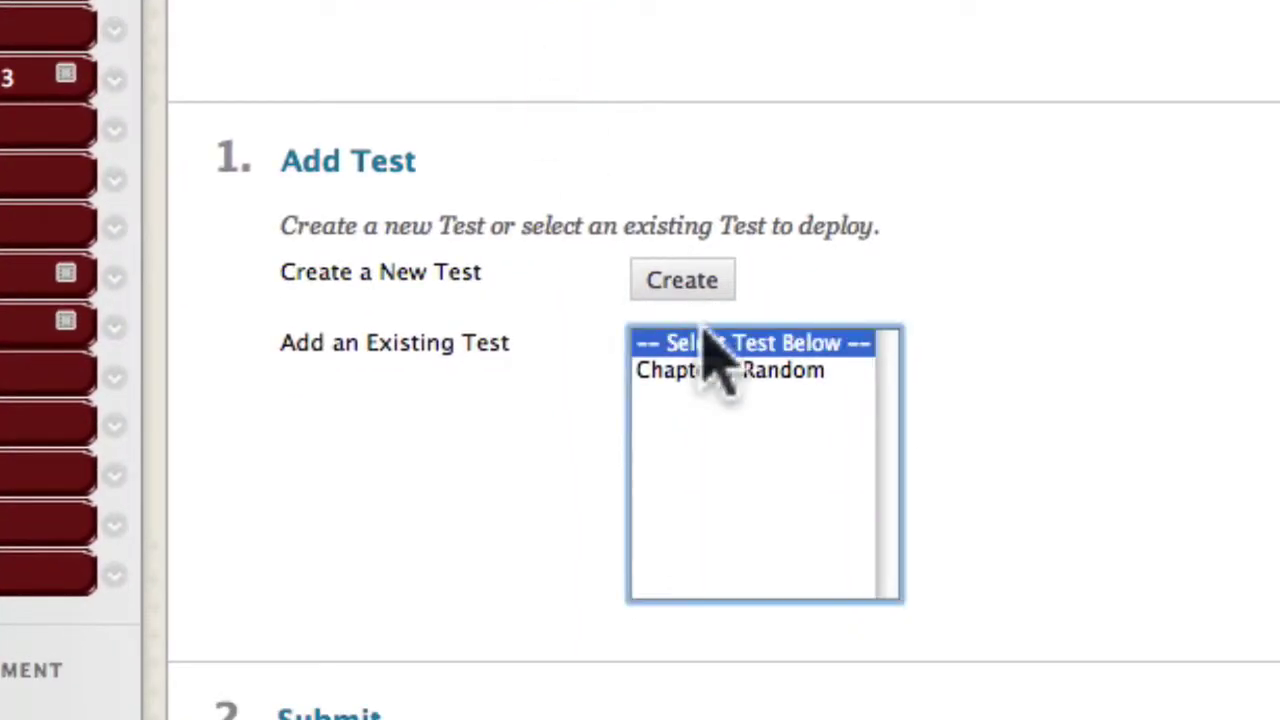
pyautogui.click(745, 372)
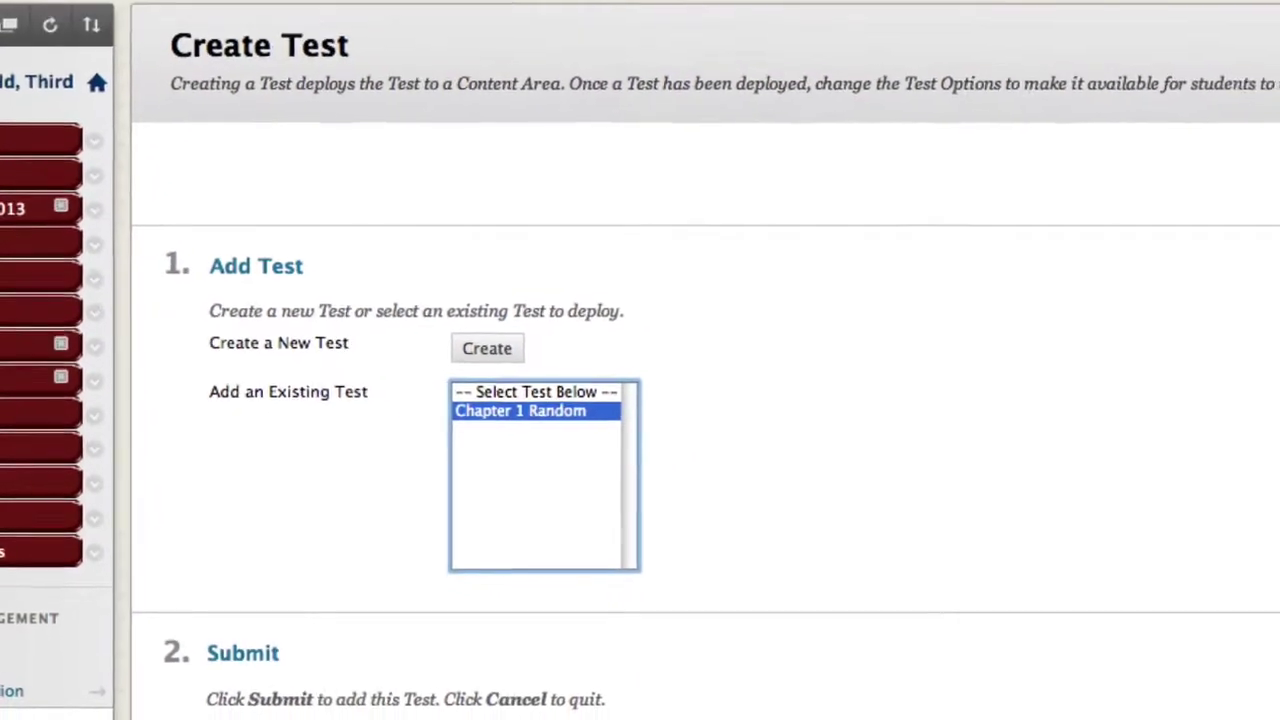
pyautogui.click(1221, 248)
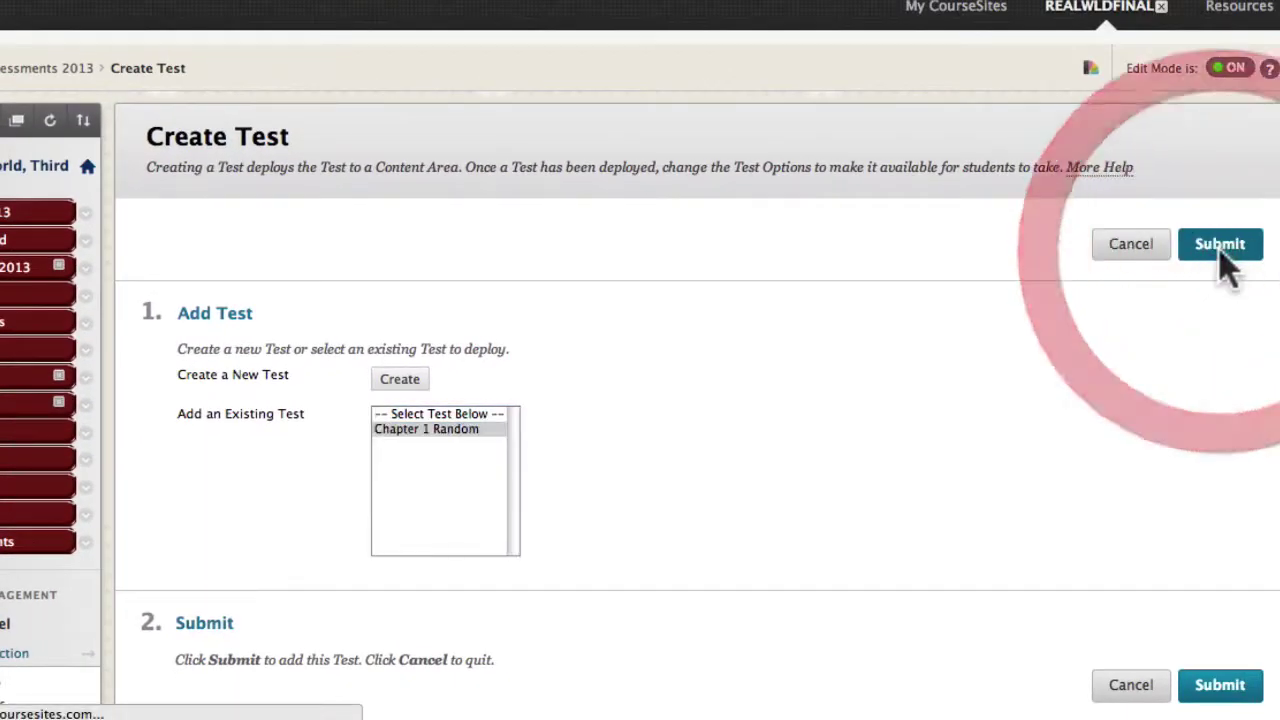
# - Make the Chapter 1 Random link available, allow 2 attempts, and turn on Force Completion
pyautogui.scroll(-2, 595, 515)
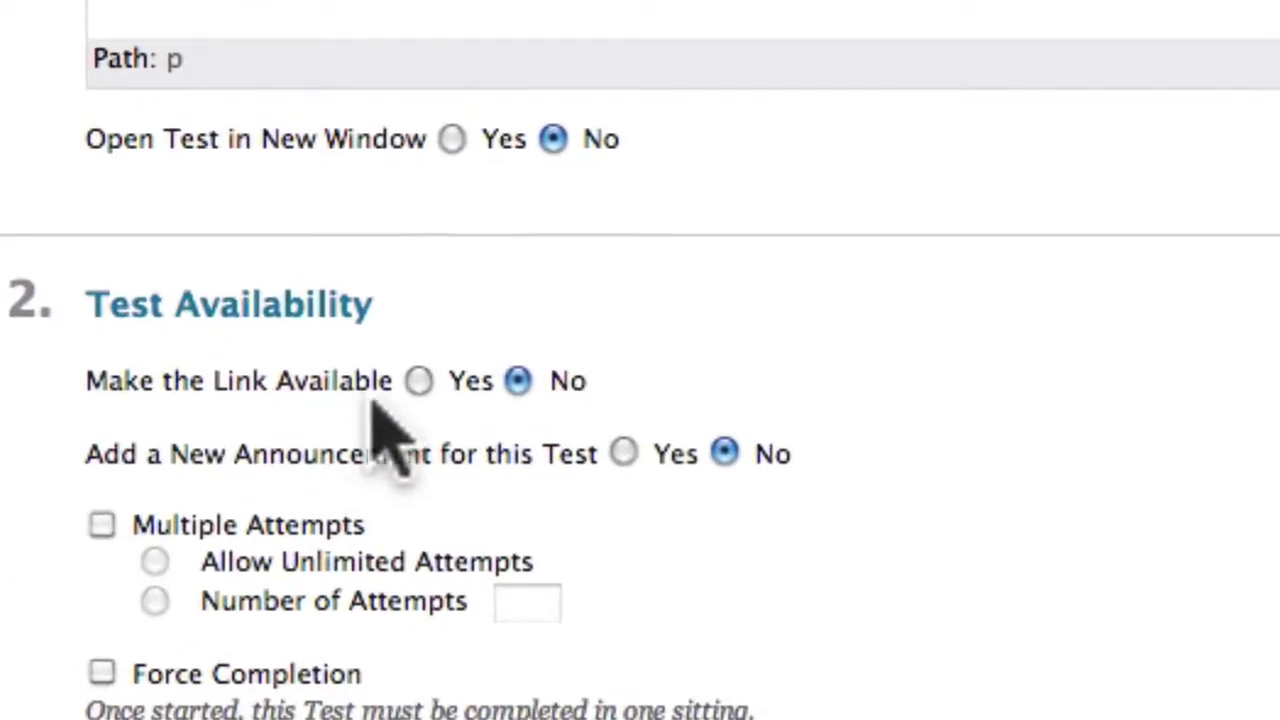
pyautogui.click(334, 552)
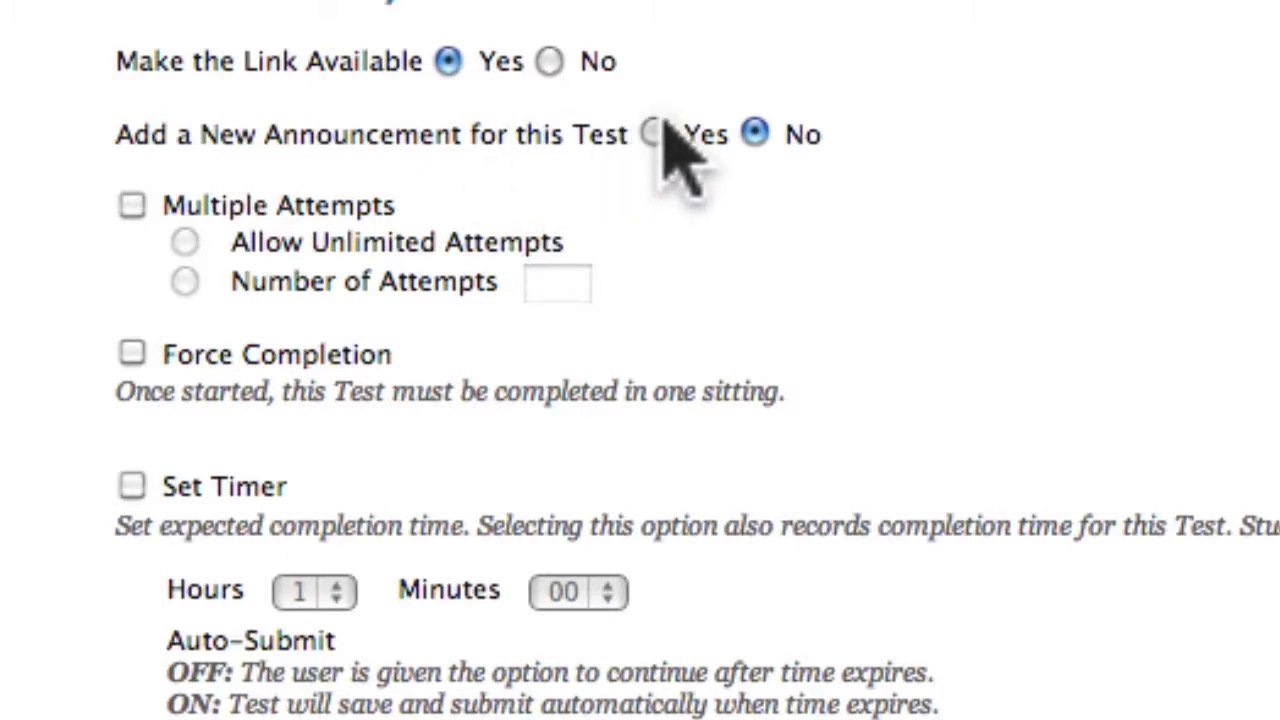
pyautogui.click(133, 207)
pyautogui.click(184, 281)
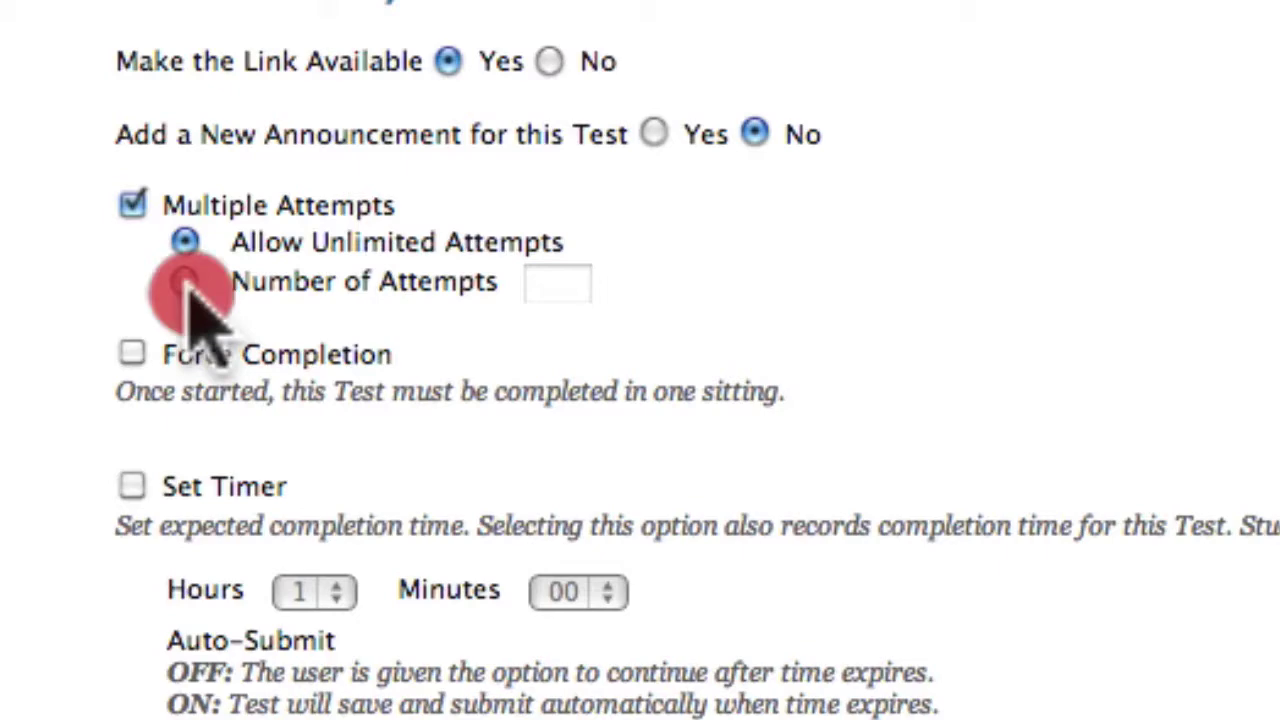
pyautogui.click(545, 285)
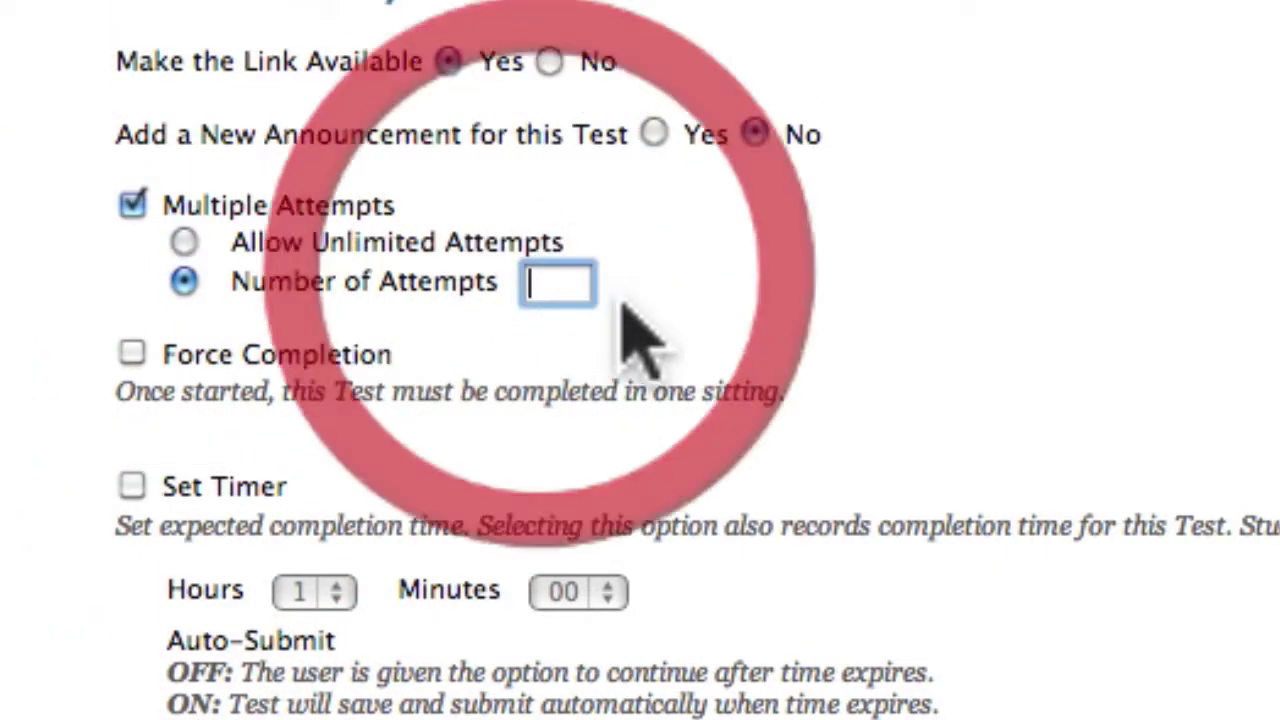
pyautogui.write('2')
pyautogui.scroll(-3, 680, 550)
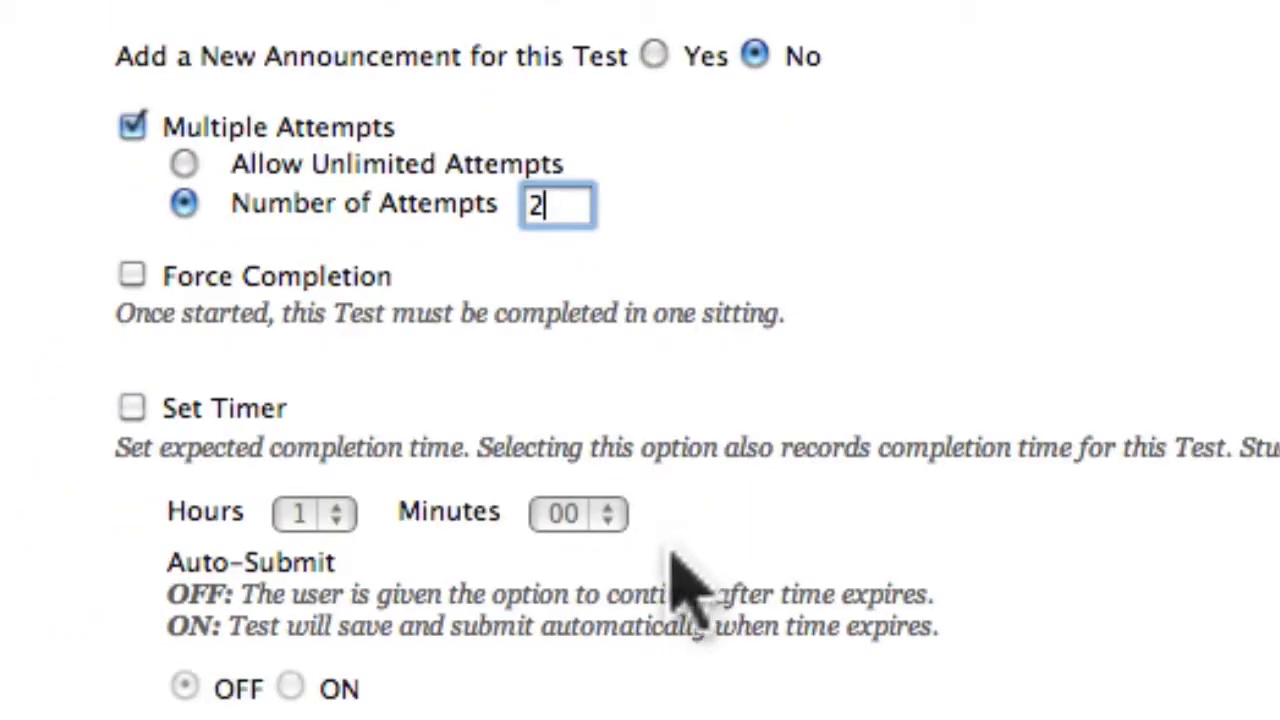
pyautogui.click(133, 148)
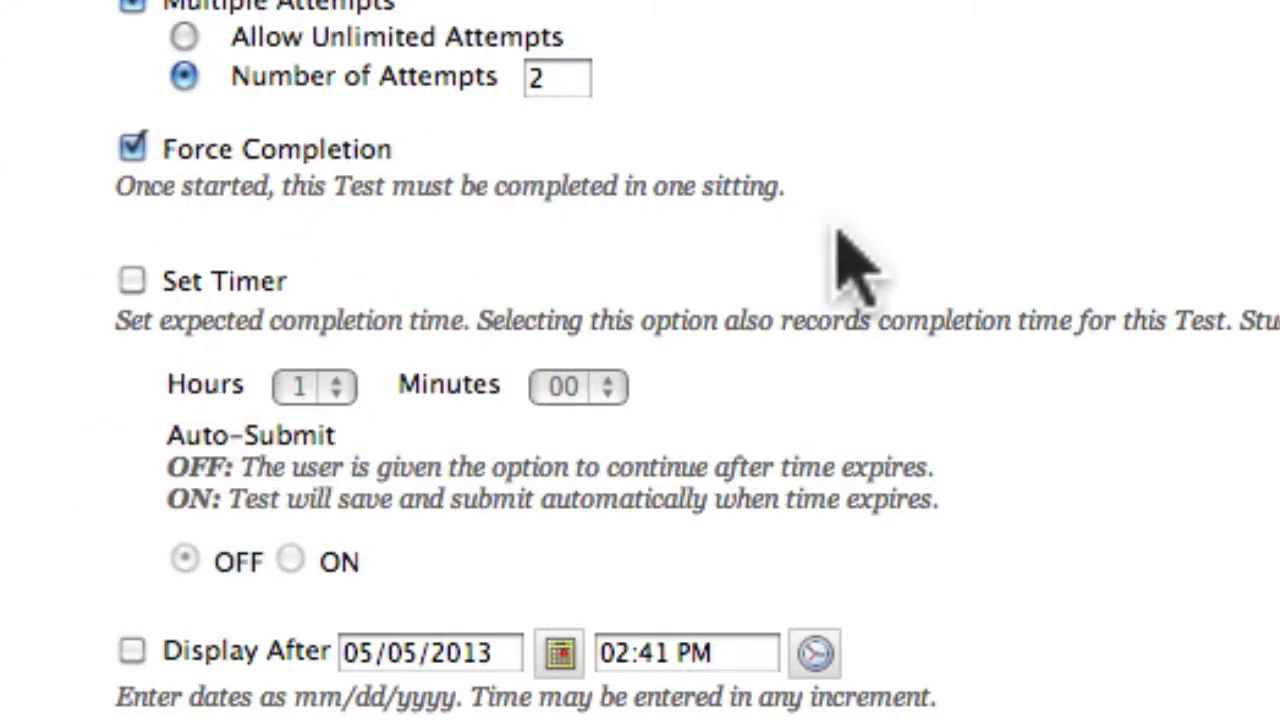
pyautogui.scroll(-1, 845, 265)
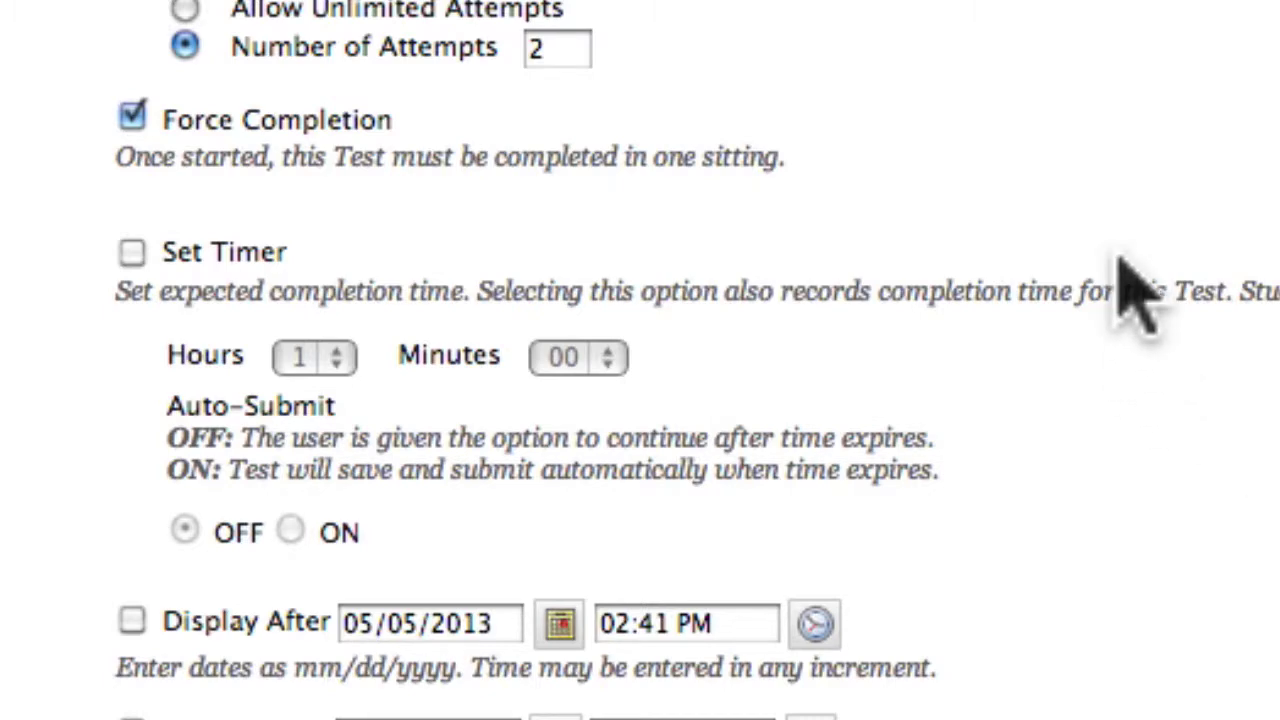
pyautogui.scroll(-2, 1170, 305)
pyautogui.scroll(-3, 1238, 330)
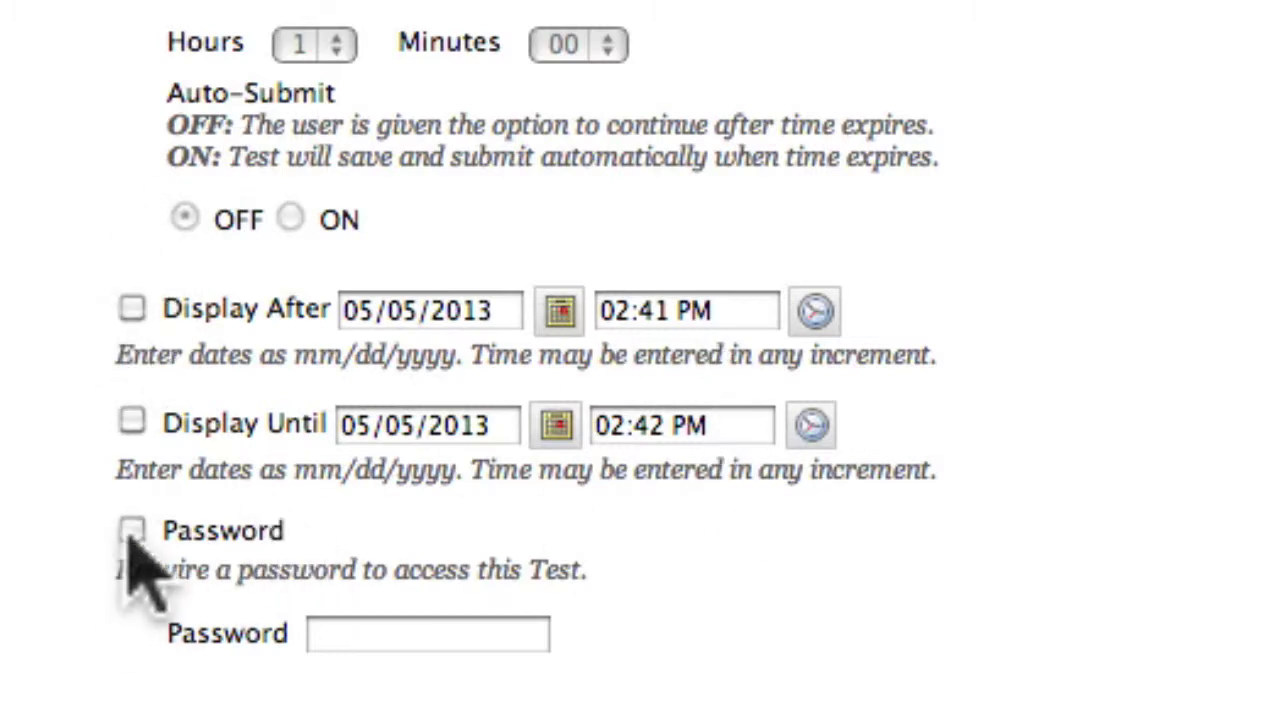
# - Show feedback, correct answers and submitted answers to students after test completion
pyautogui.scroll(-2, 1080, 457)
pyautogui.scroll(-7, 1040, 480)
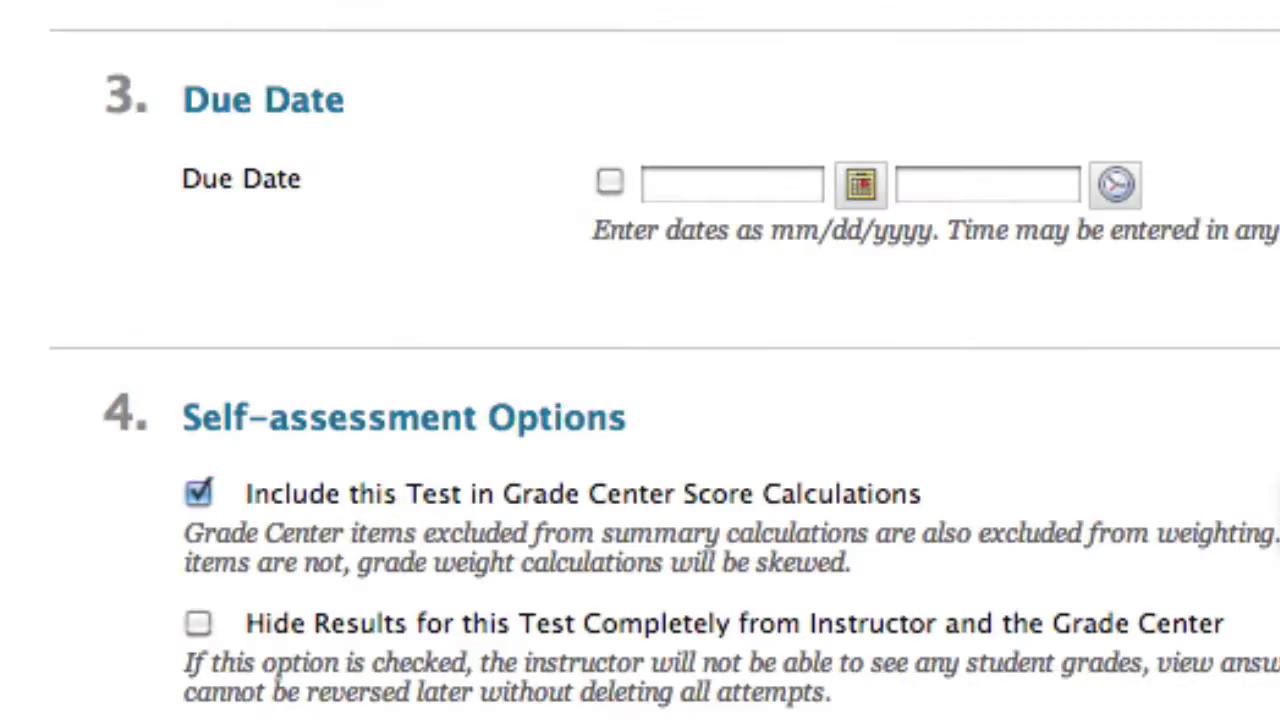
pyautogui.scroll(-8, 1040, 480)
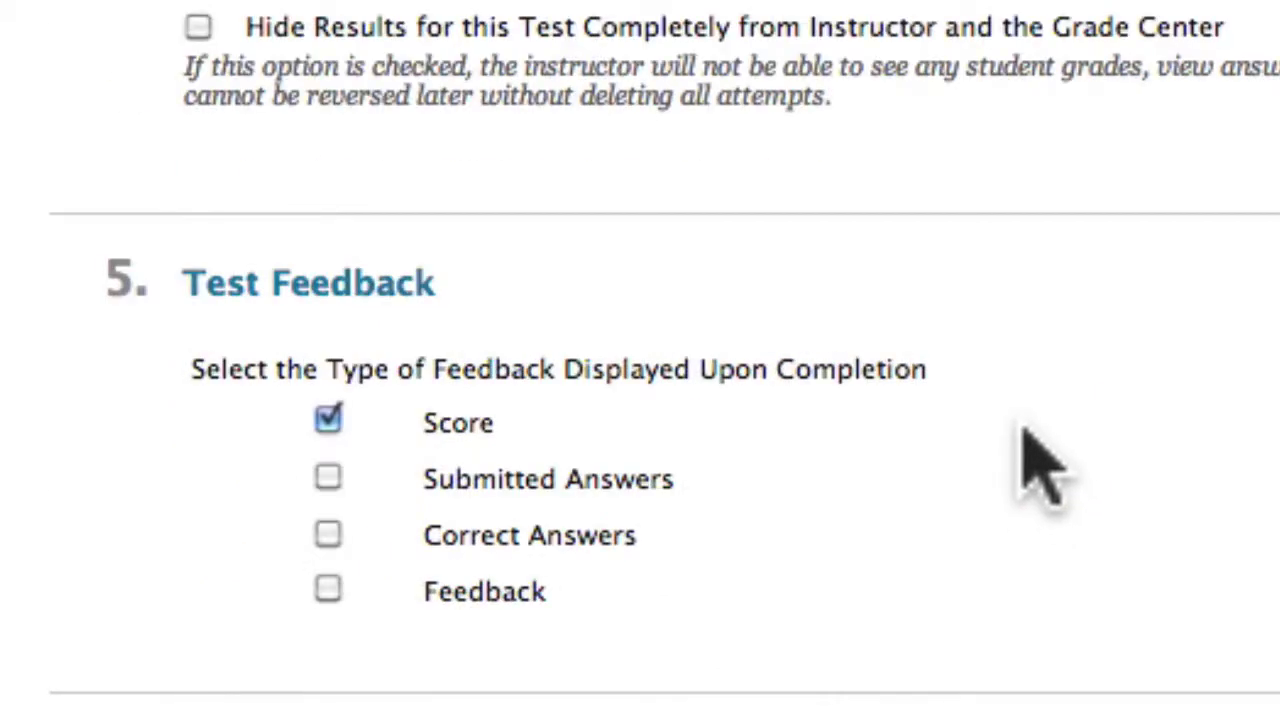
pyautogui.scroll(-9, 1029, 466)
pyautogui.scroll(3, 775, 443)
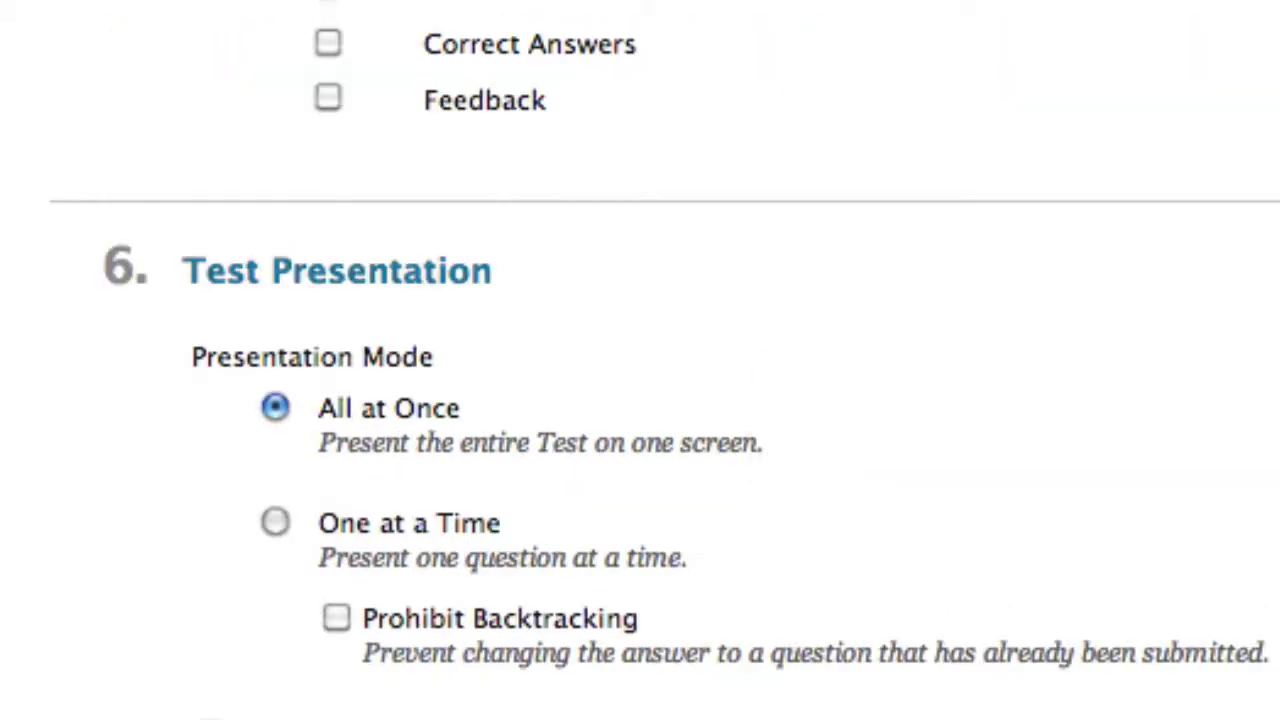
pyautogui.scroll(4, 366, 320)
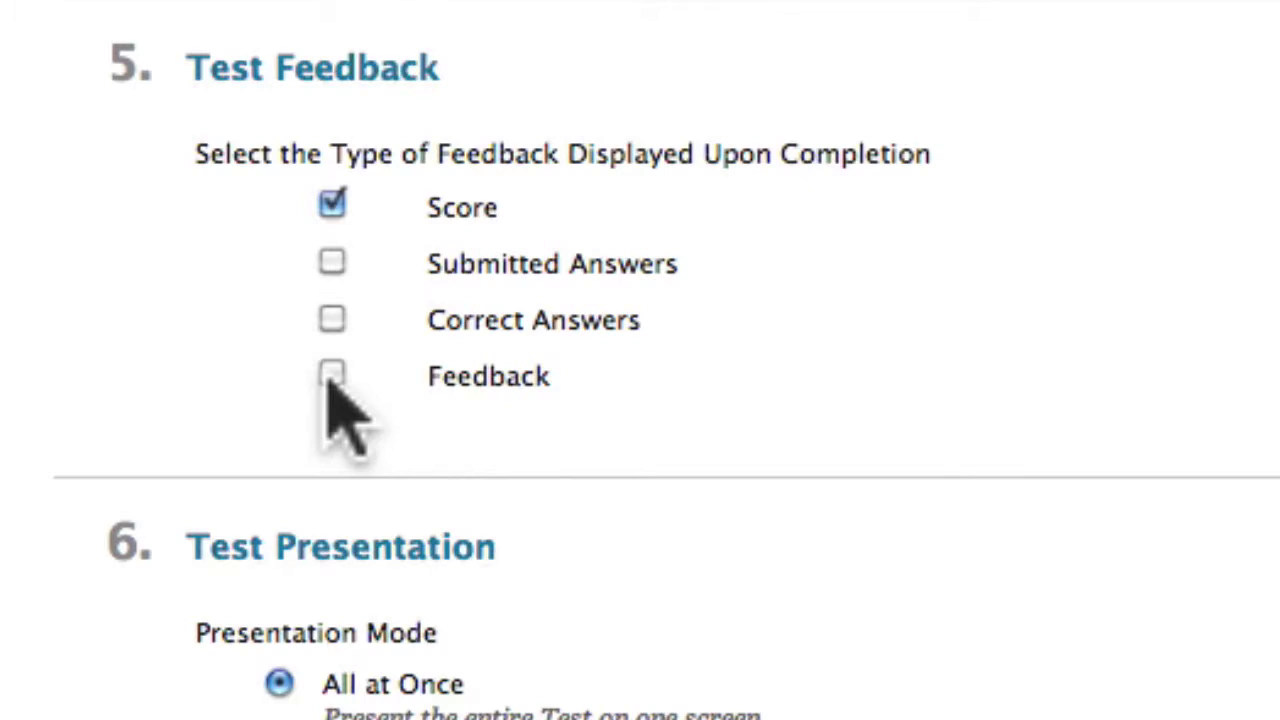
pyautogui.click(334, 377)
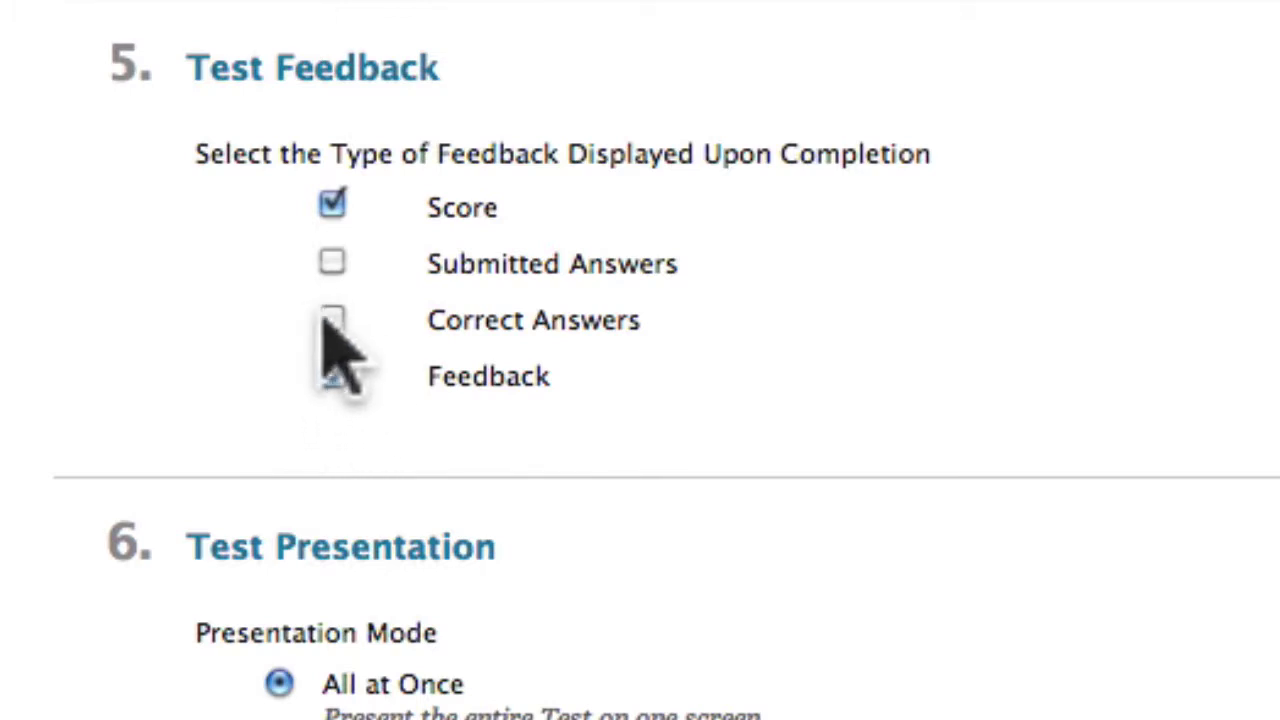
pyautogui.click(336, 320)
pyautogui.click(336, 263)
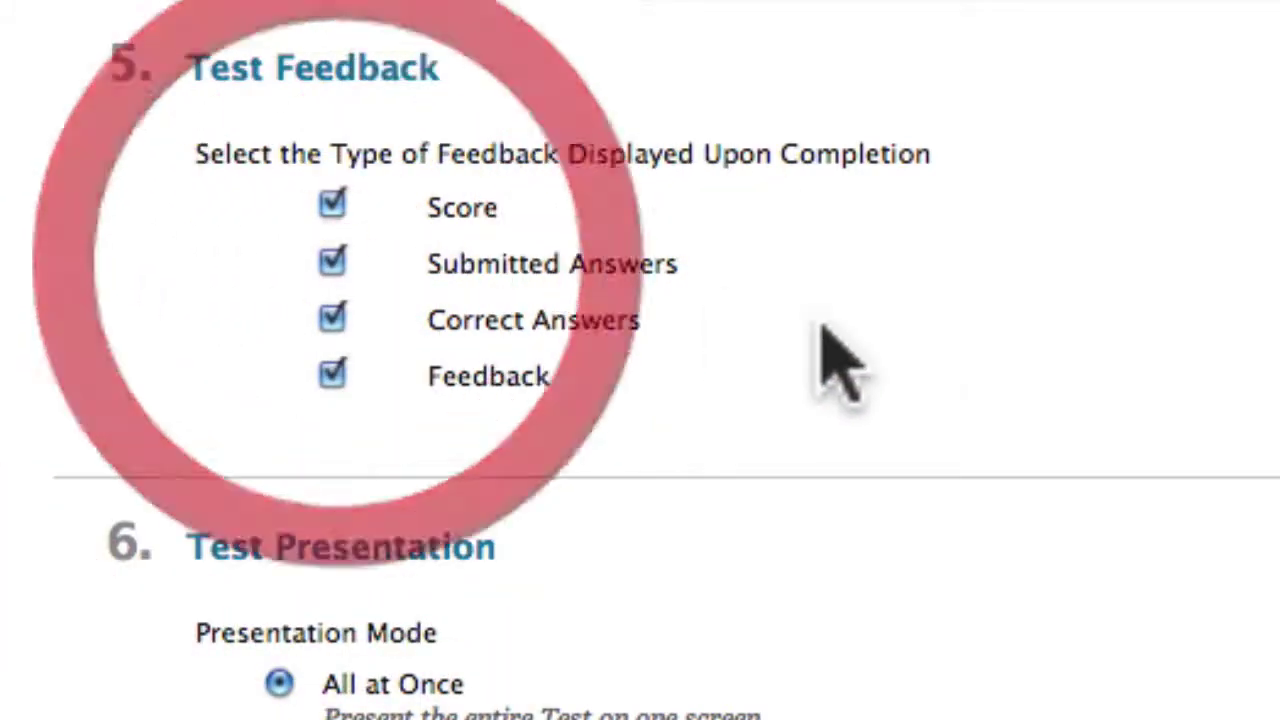
pyautogui.scroll(-3, 1020, 380)
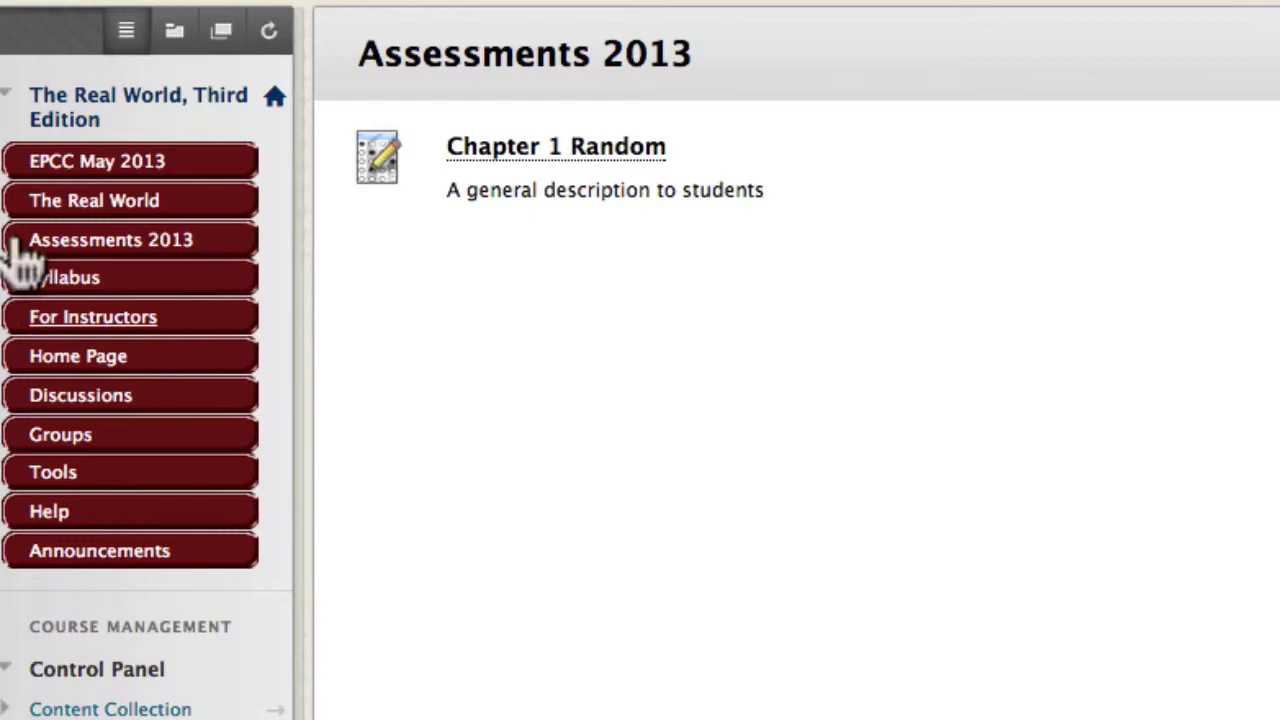
# - Go to The Real World's Assessments 2013 area and open the Chapter 1 Random preview
pyautogui.click(95, 204)
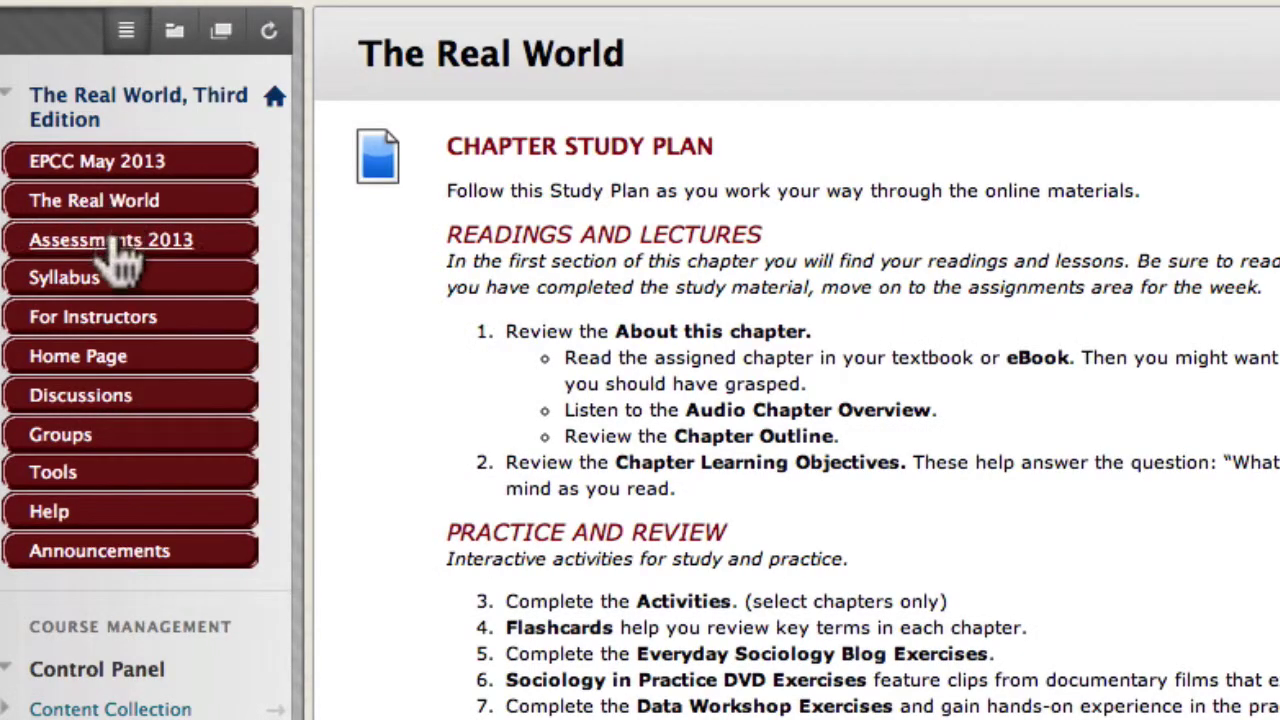
pyautogui.click(112, 245)
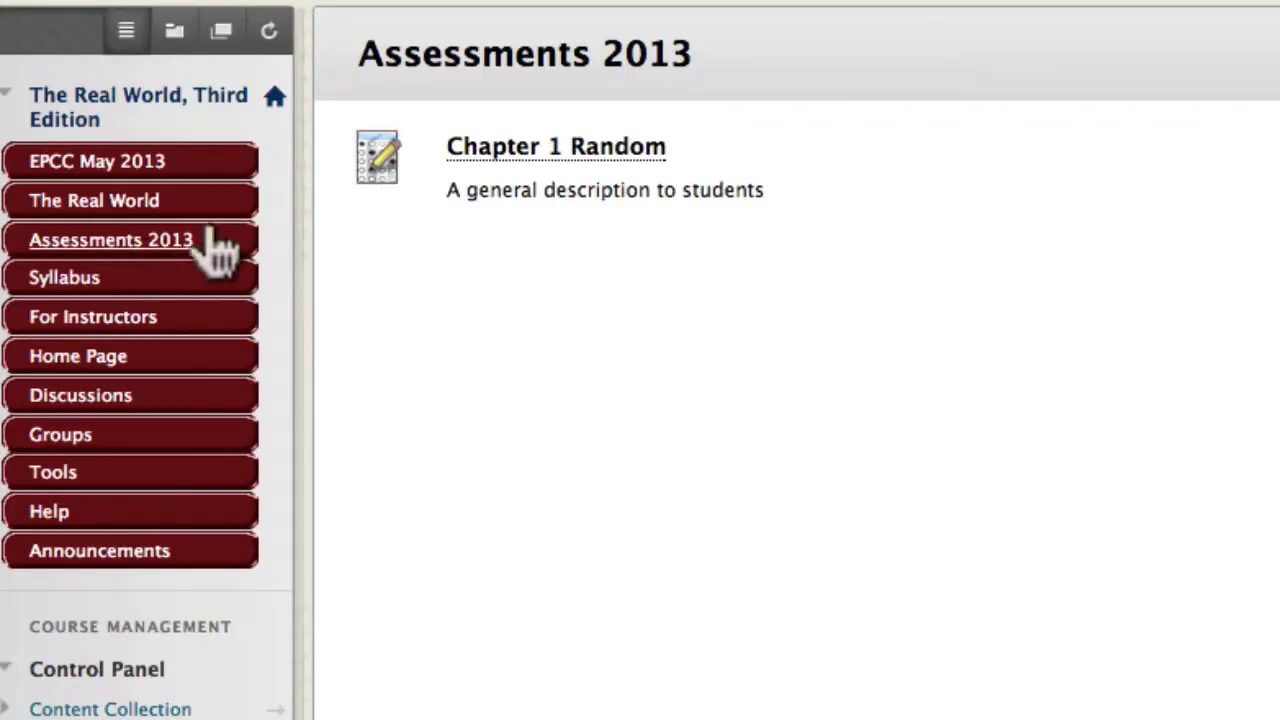
pyautogui.click(530, 145)
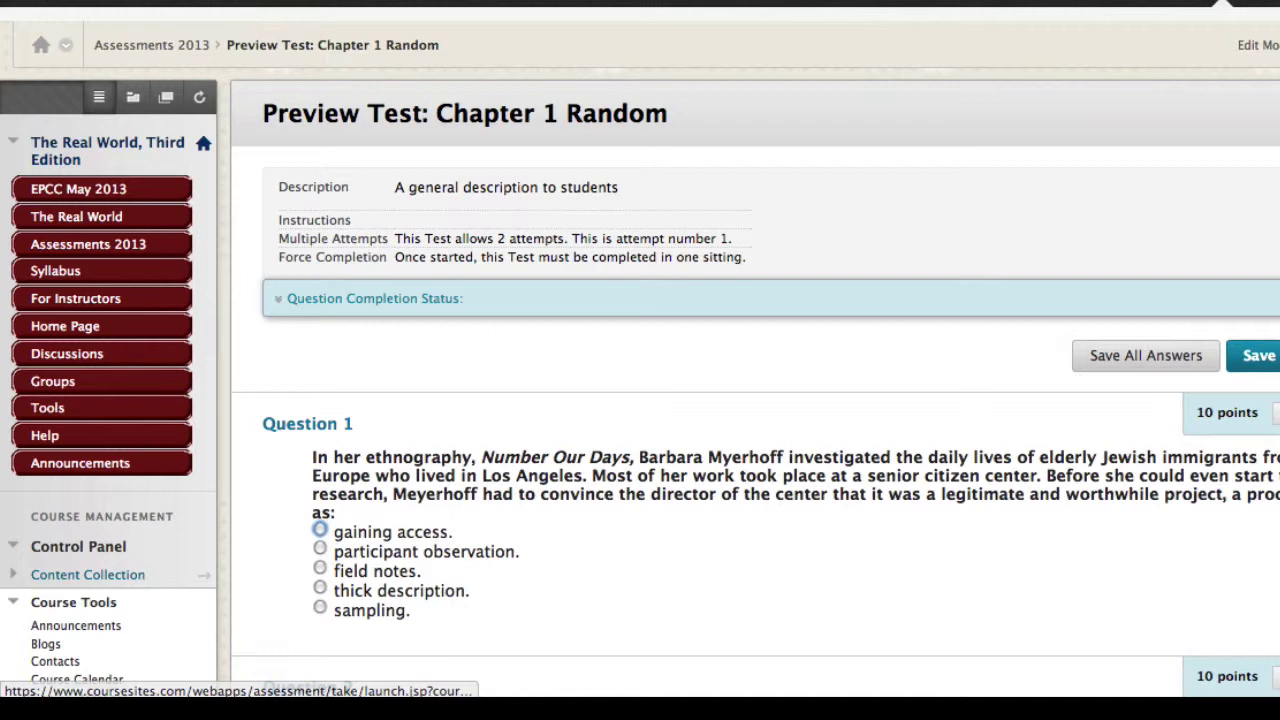
pyautogui.scroll(-3, 640, 400)
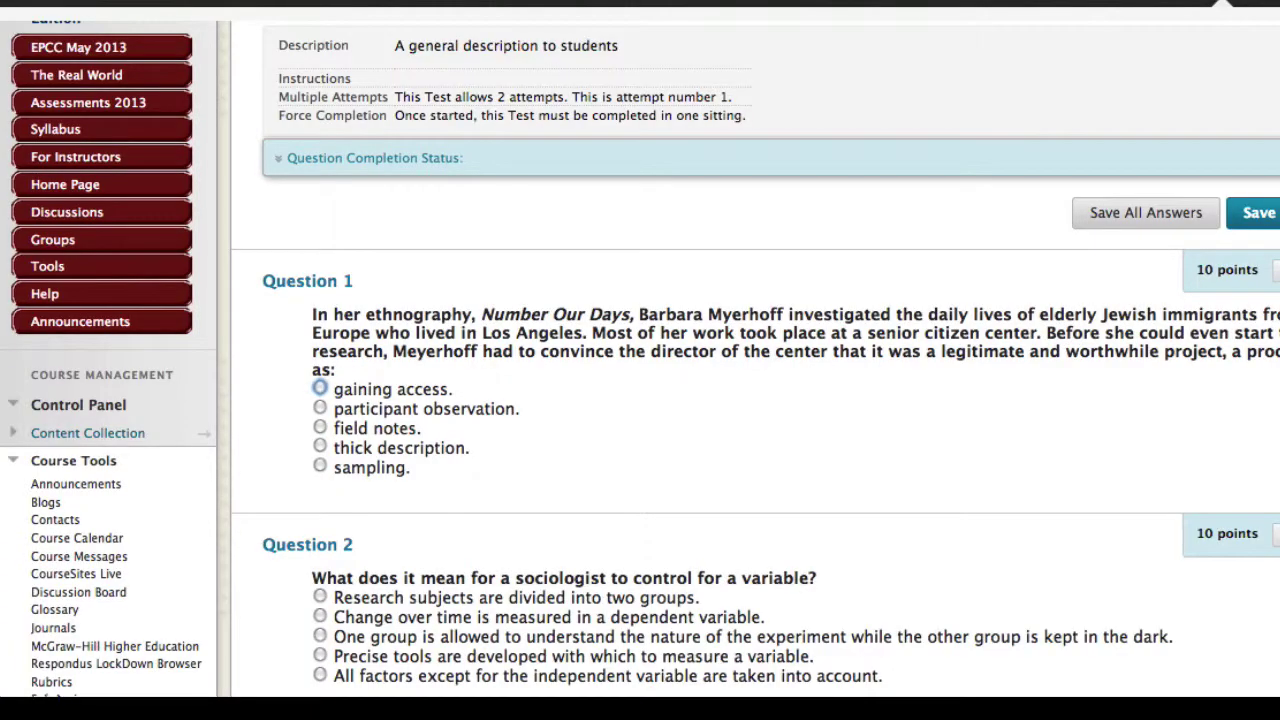
pyautogui.scroll(-20, 700, 400)
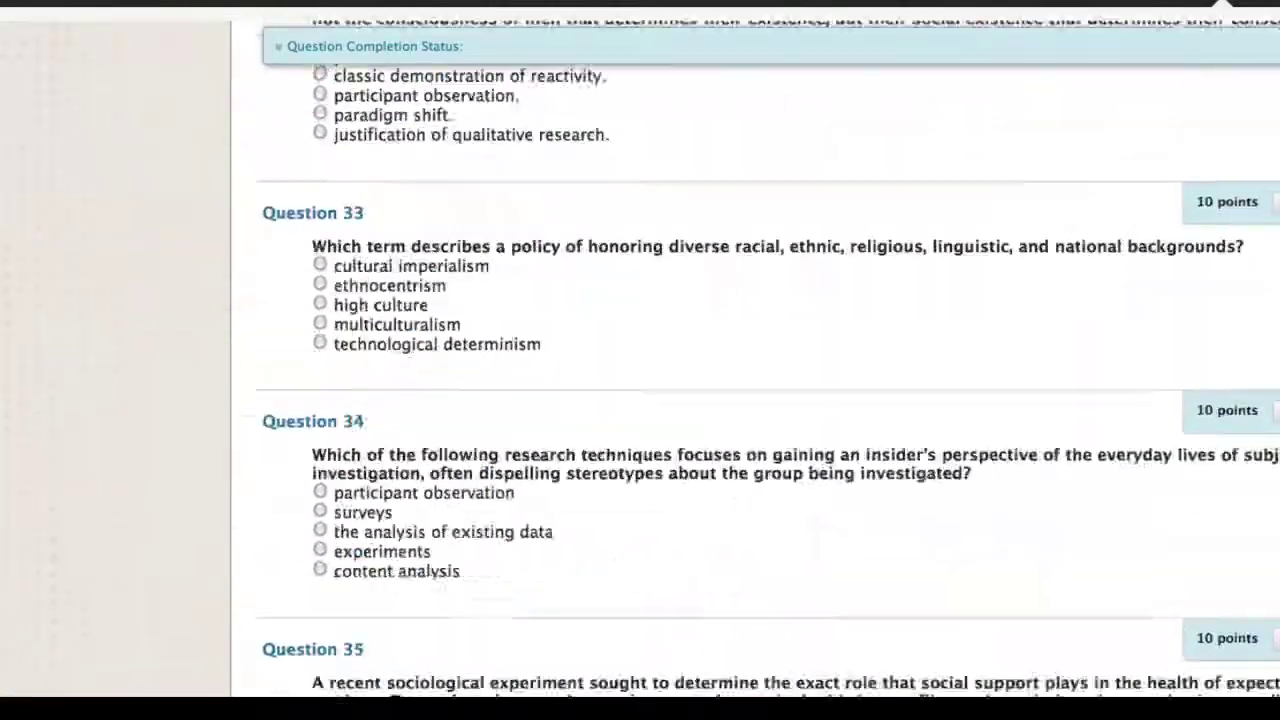
pyautogui.scroll(-20, 700, 400)
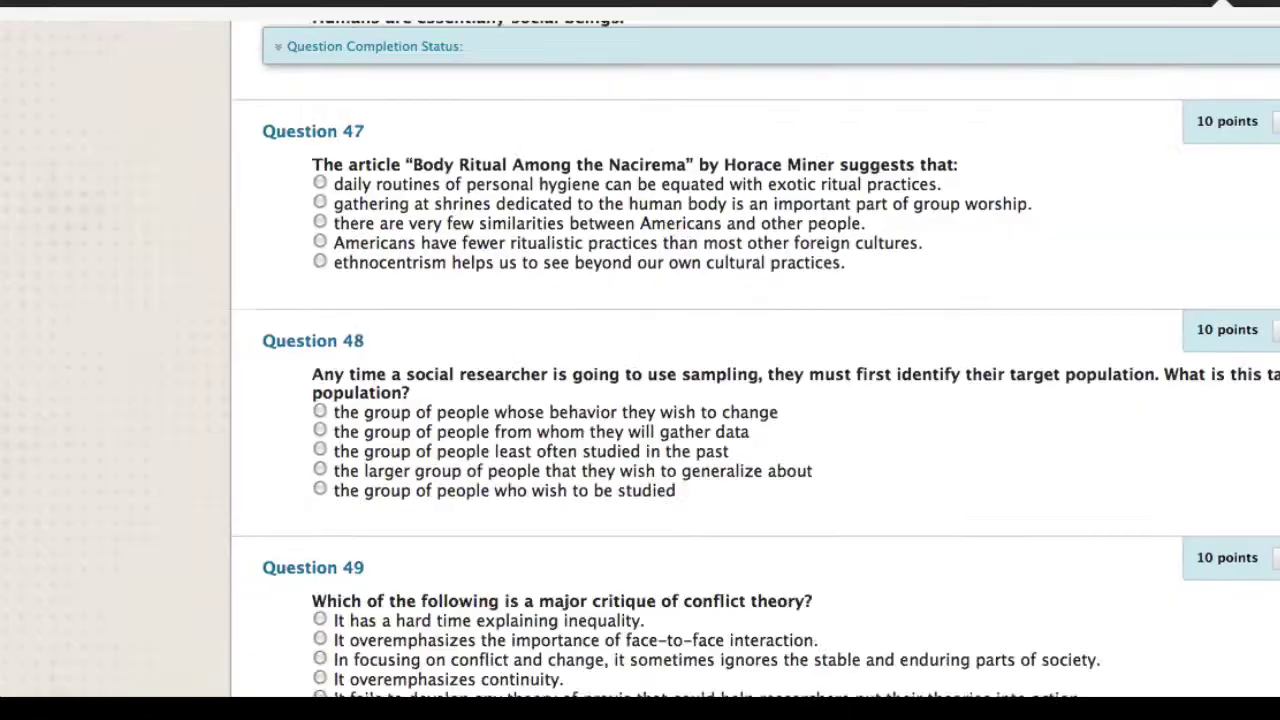
pyautogui.scroll(20, 700, 400)
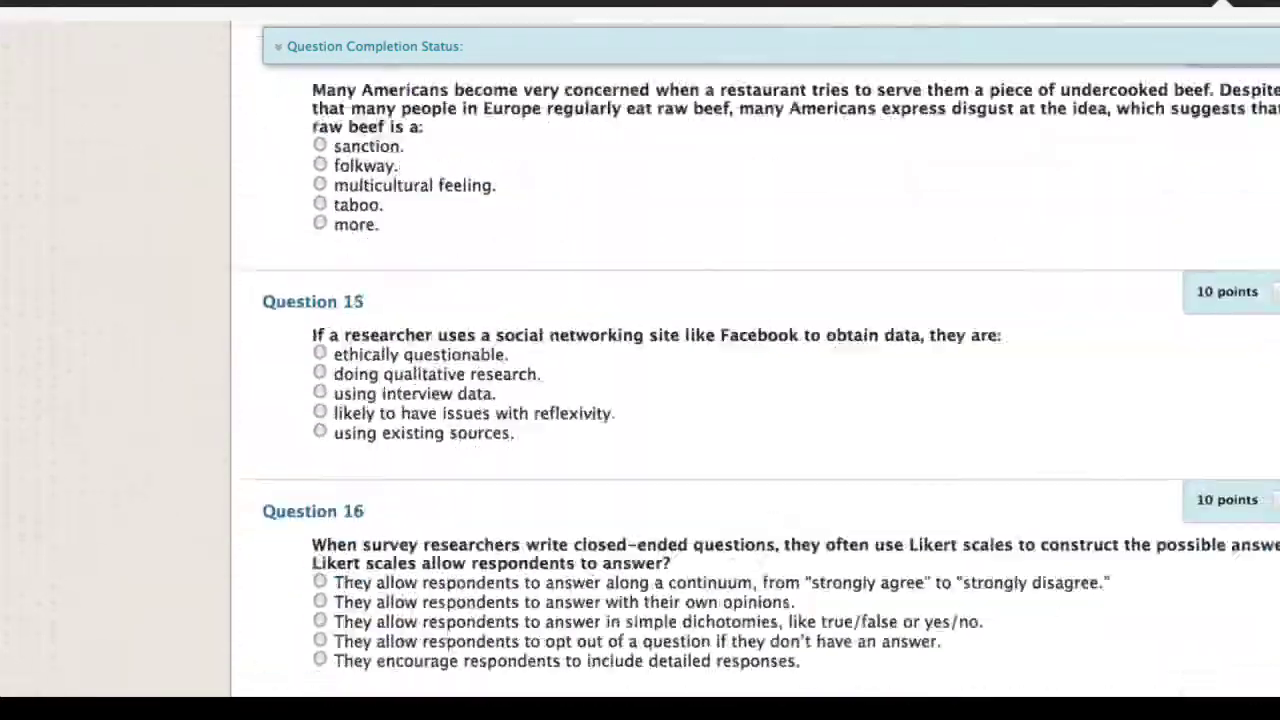
pyautogui.scroll(-5, 700, 400)
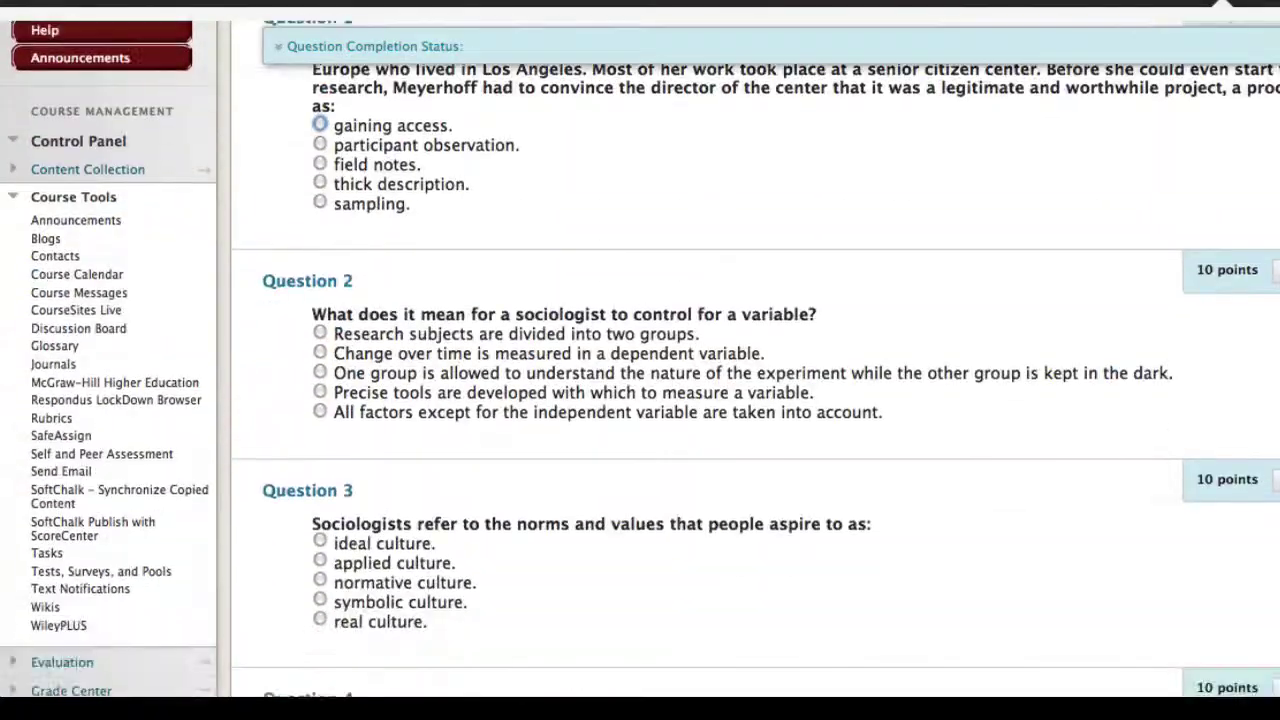
pyautogui.scroll(6, 105, 230)
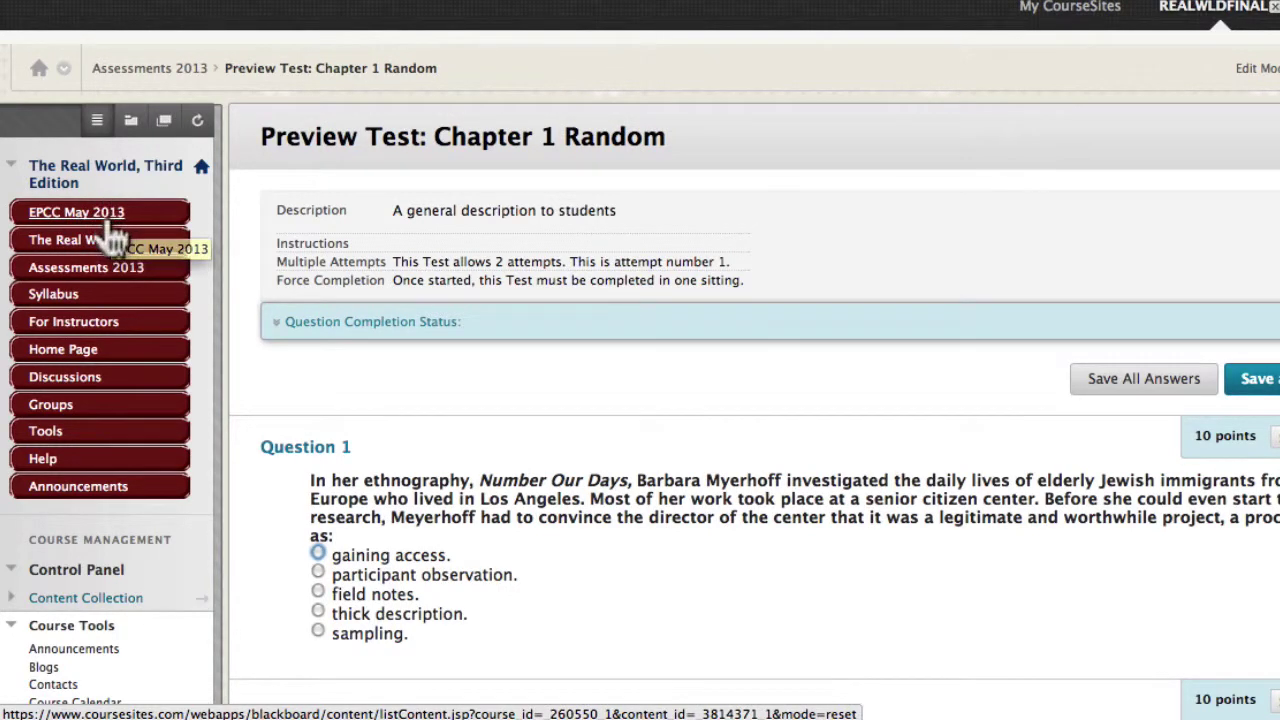
# - Leave the preview, sign back in, and start attempt 2 of the Chapter 1 Random preview
pyautogui.click(72, 240)
pyautogui.click(857, 161)
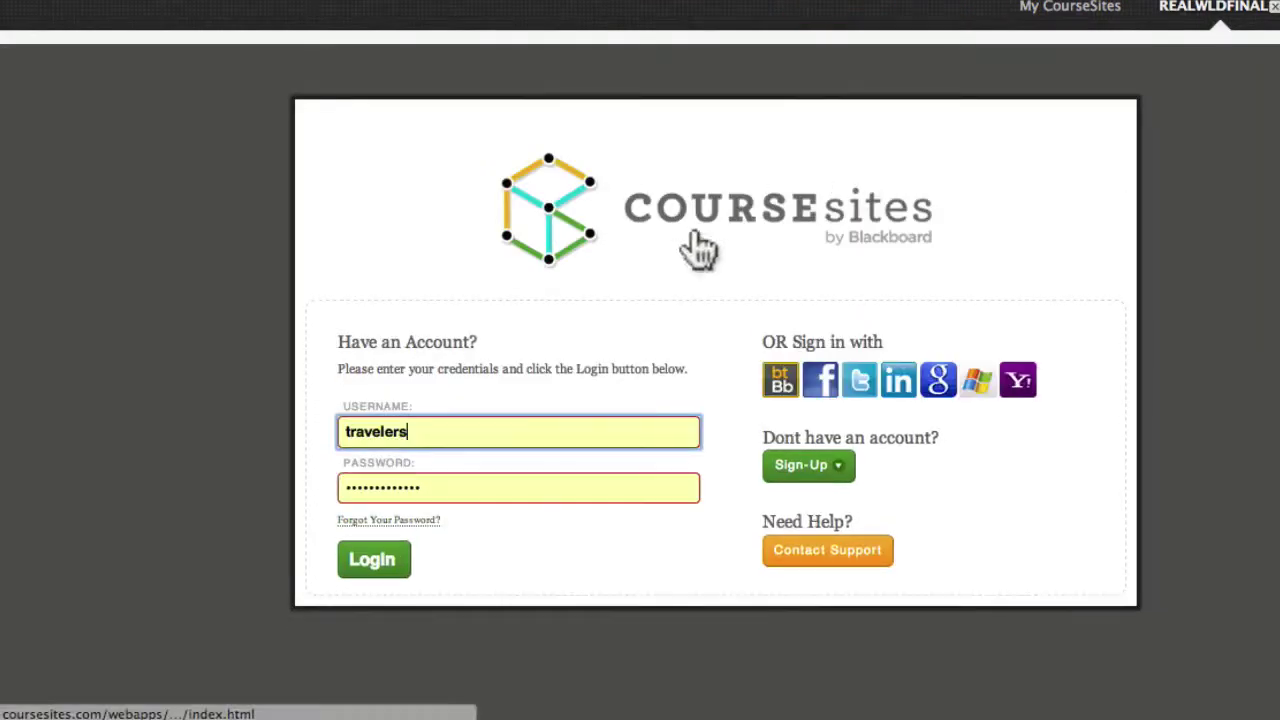
pyautogui.click(362, 565)
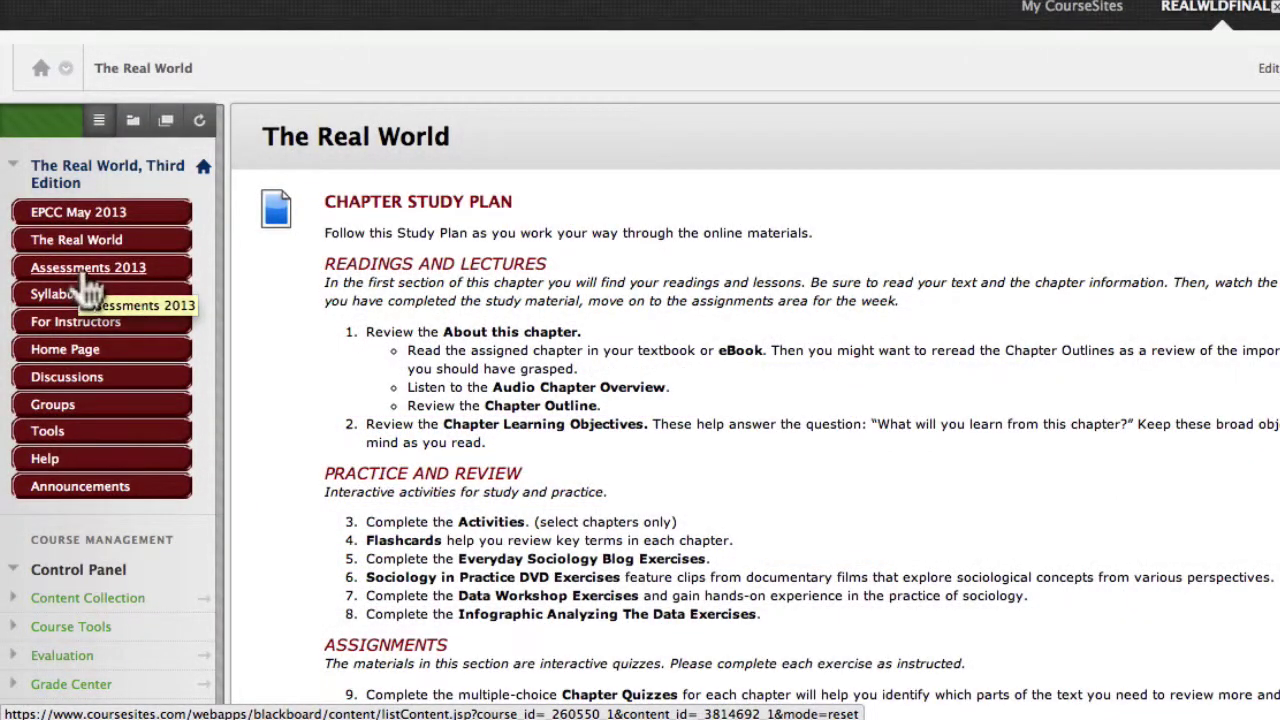
pyautogui.click(87, 276)
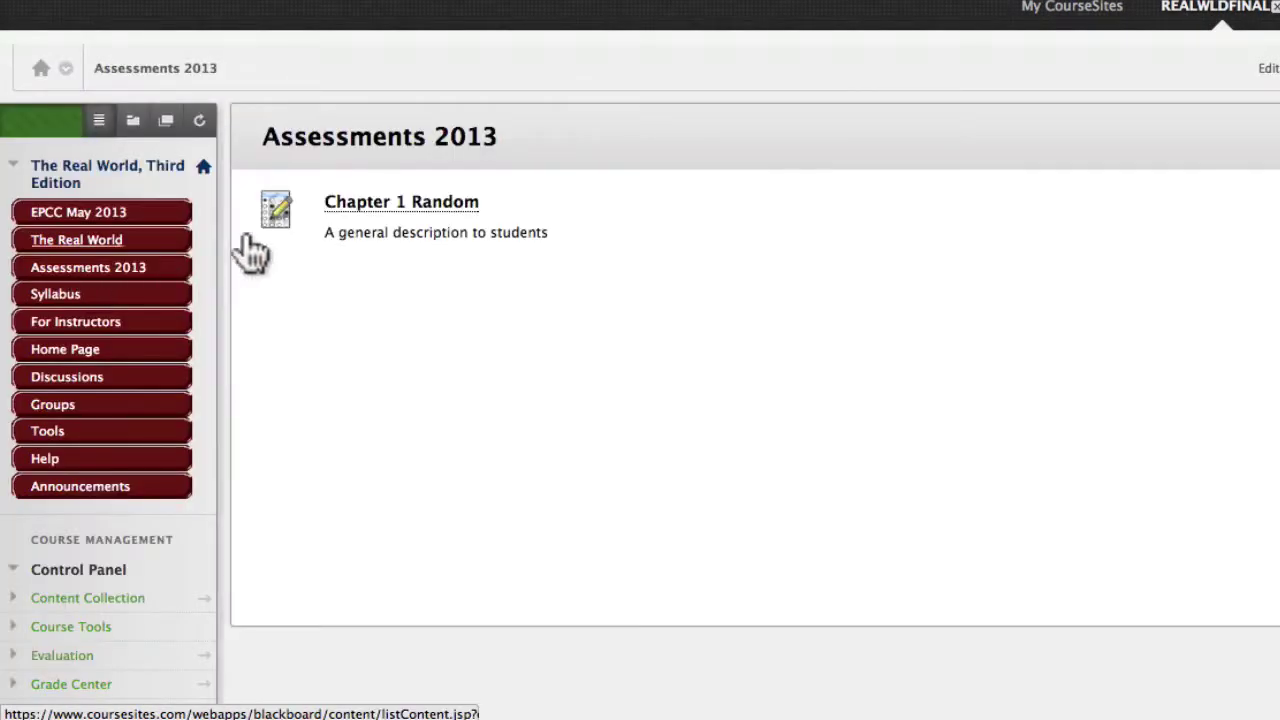
pyautogui.click(369, 201)
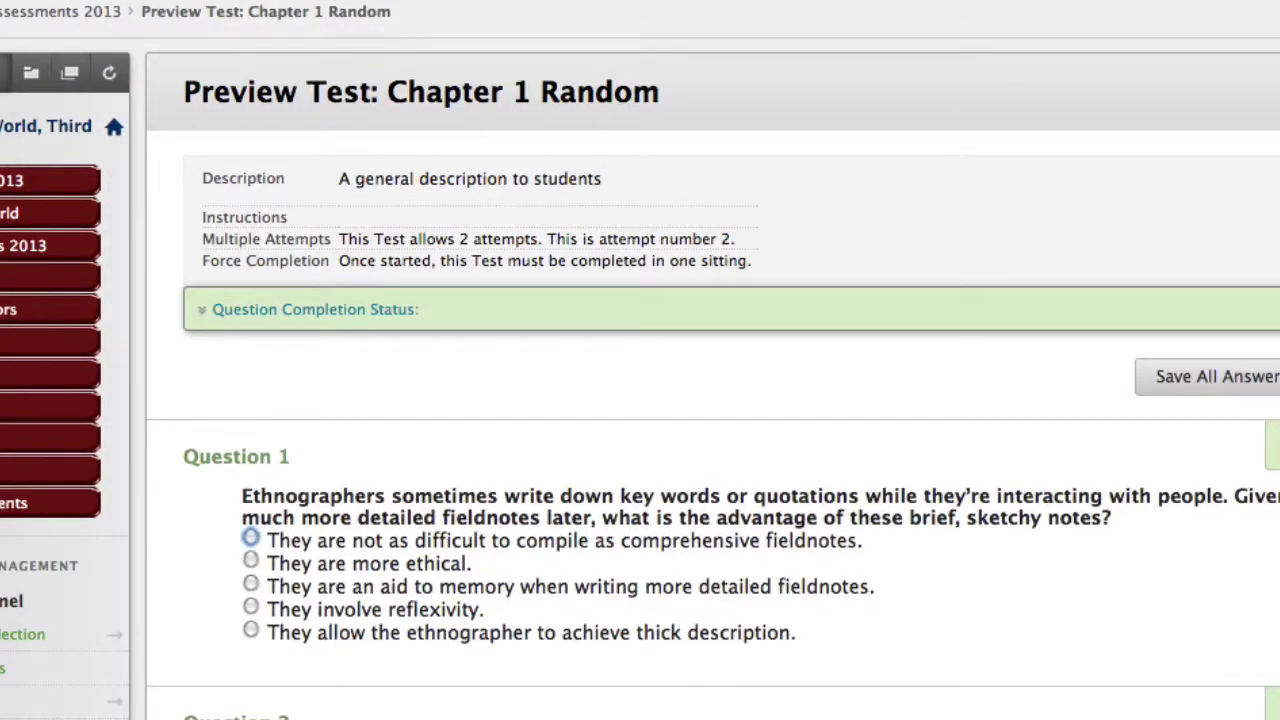
pyautogui.scroll(-10, 640, 400)
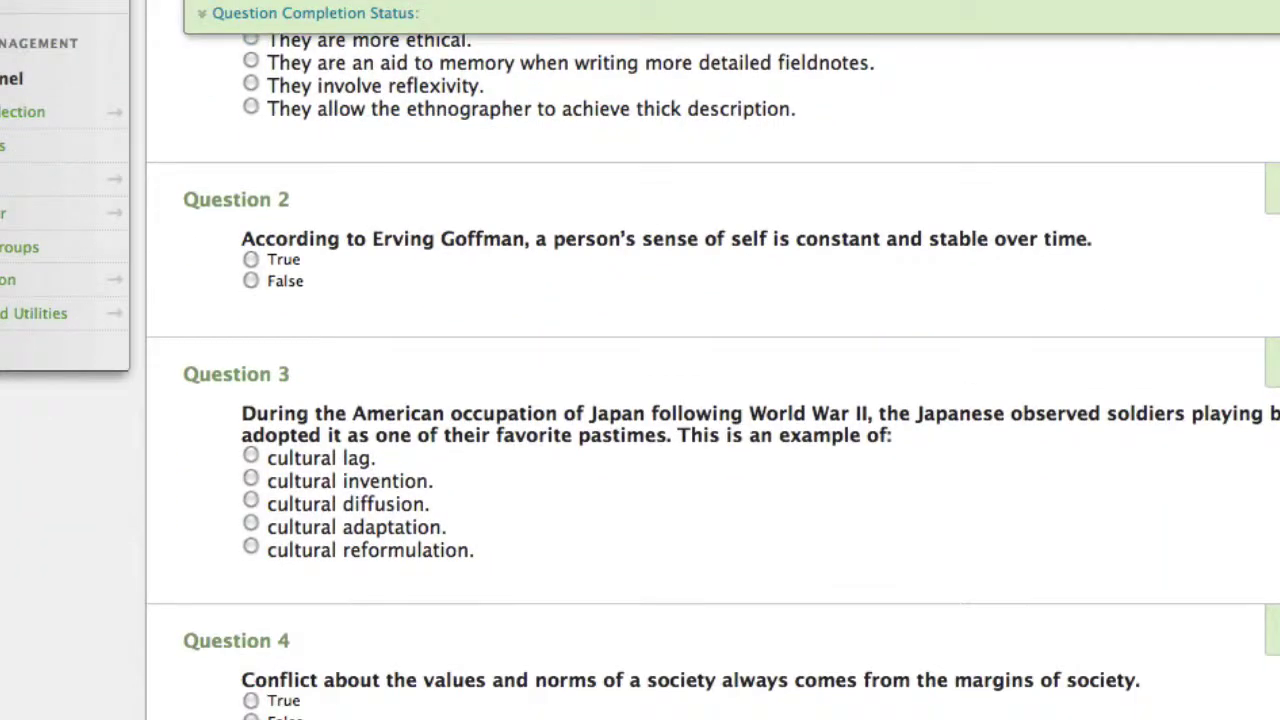
pyautogui.scroll(-20, 640, 400)
pyautogui.scroll(-20, 640, 400)
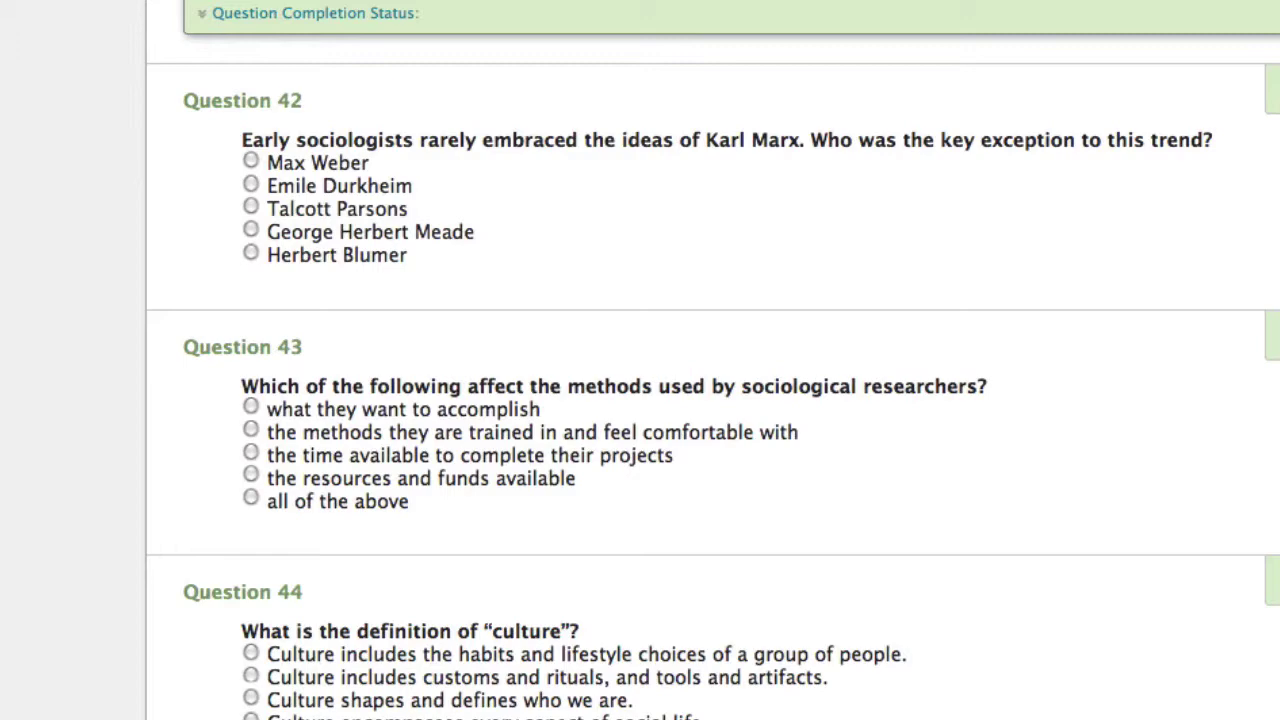
pyautogui.scroll(3, 640, 400)
pyautogui.scroll(-20, 640, 400)
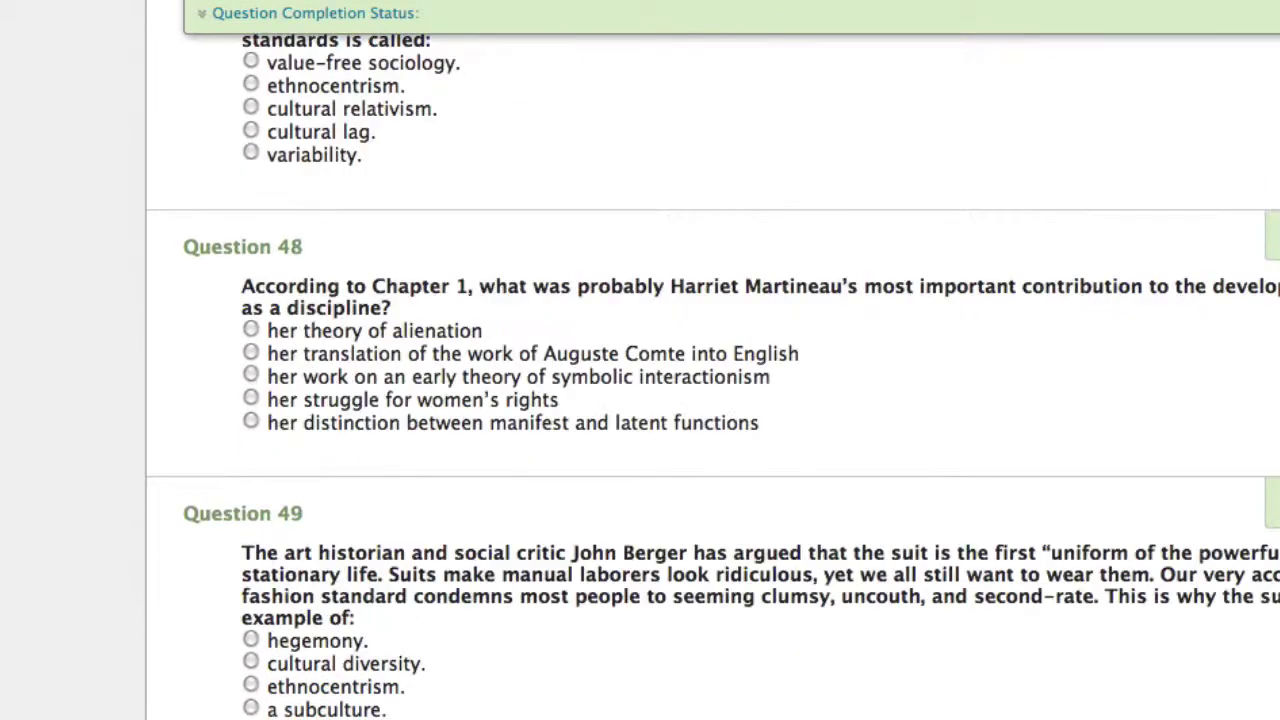
pyautogui.scroll(-10, 640, 400)
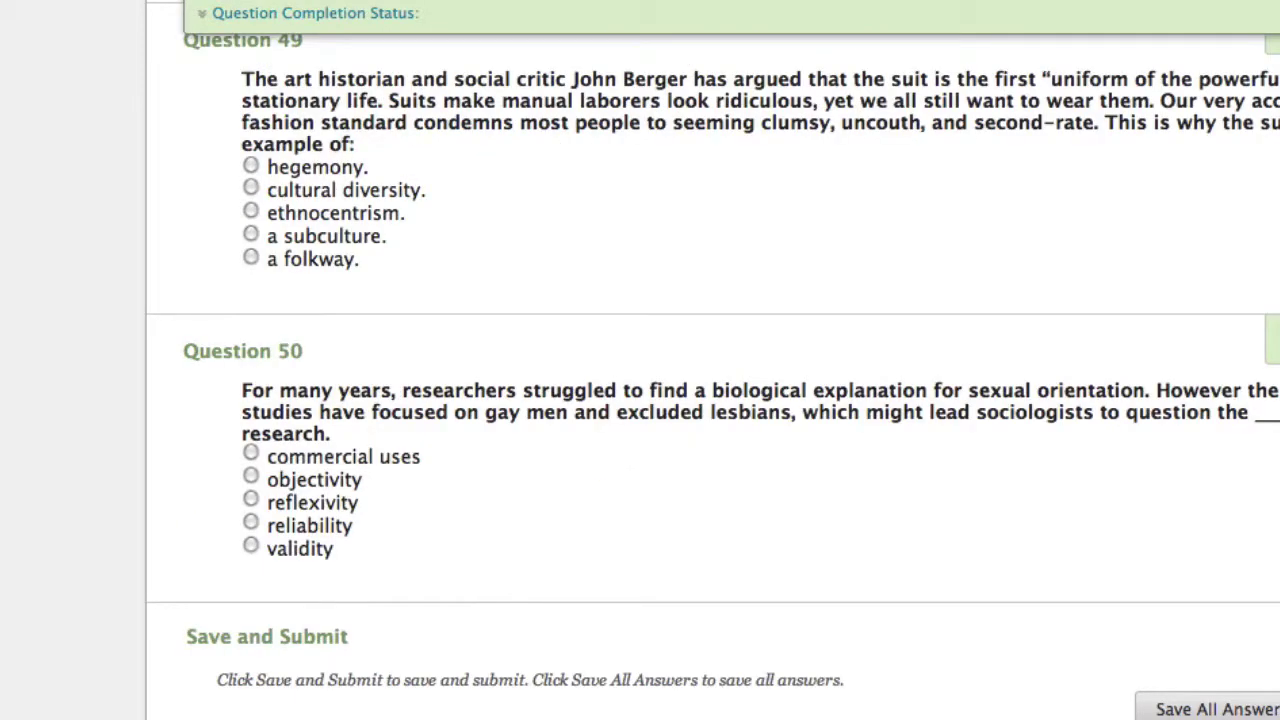
pyautogui.press('Home')
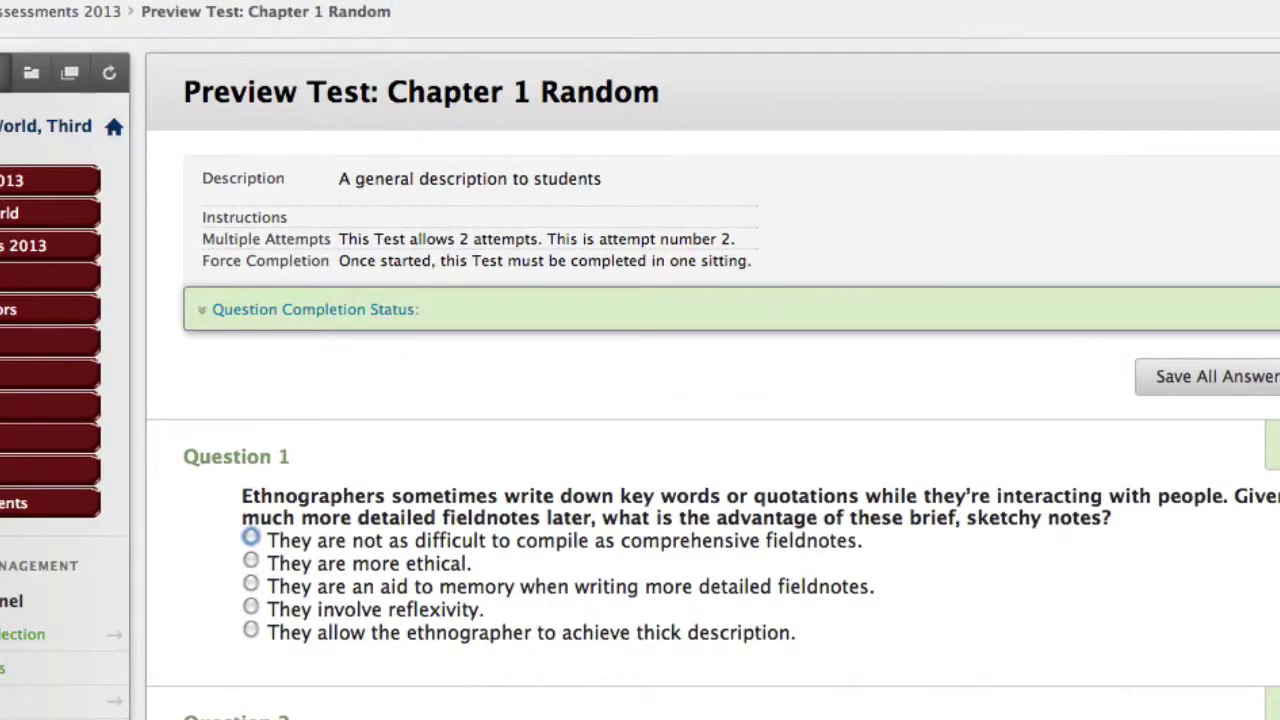